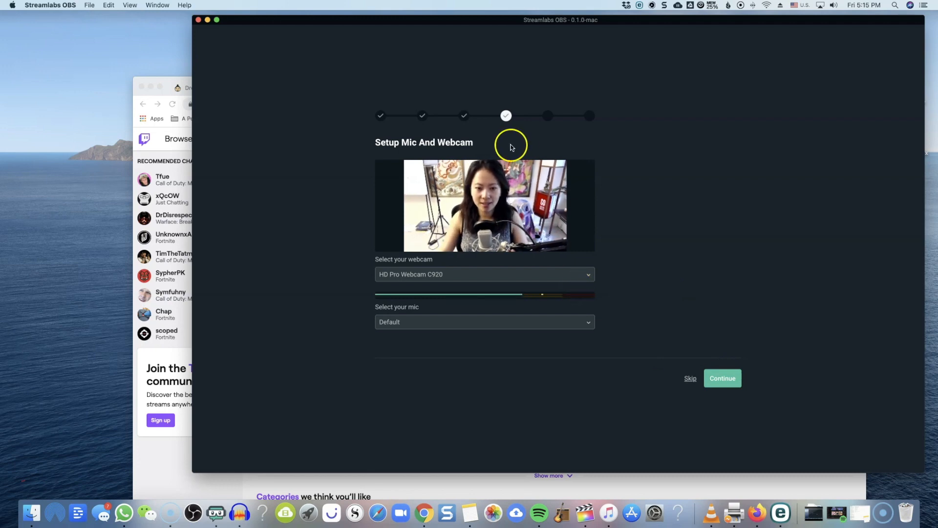
Step: Set up HD Pro Webcam C920 as the webcam and Scarlett 6i6 USB as the mic, and continue the setup
left_click(491, 280)
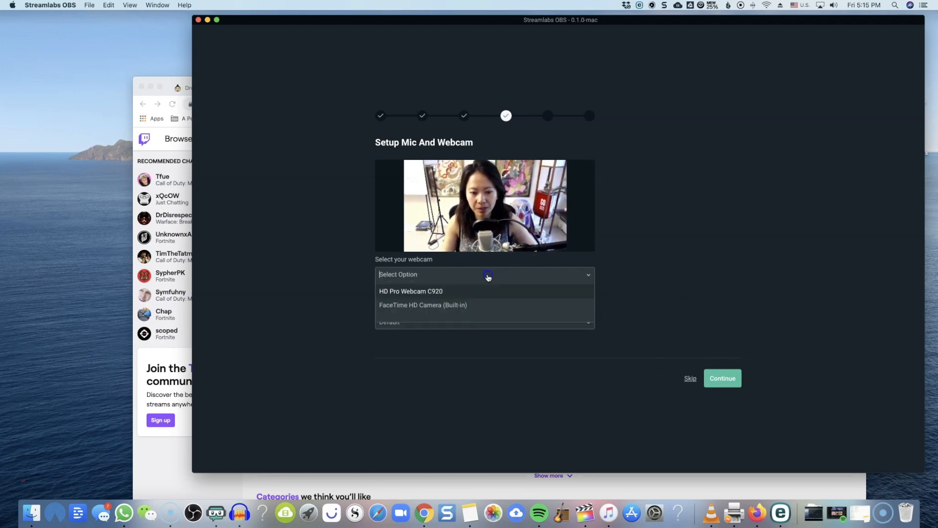
left_click(490, 290)
left_click(426, 322)
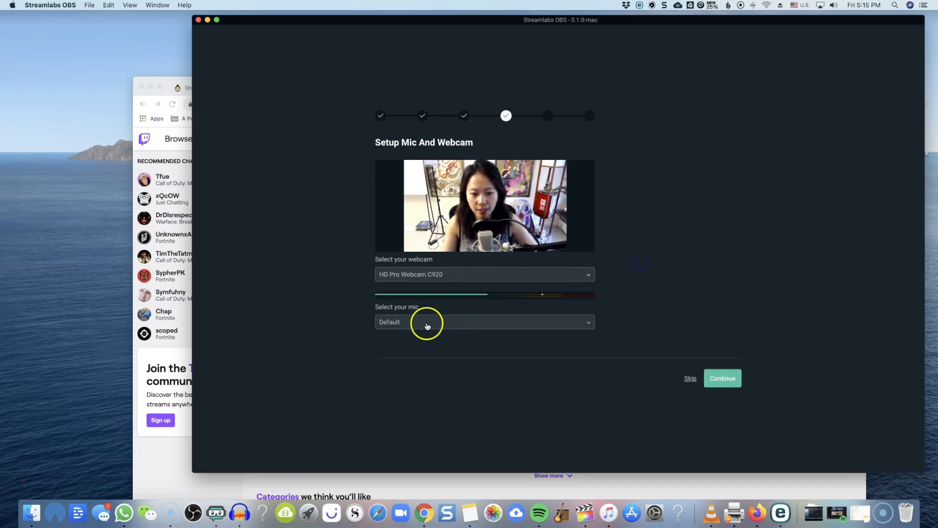
left_click(447, 368)
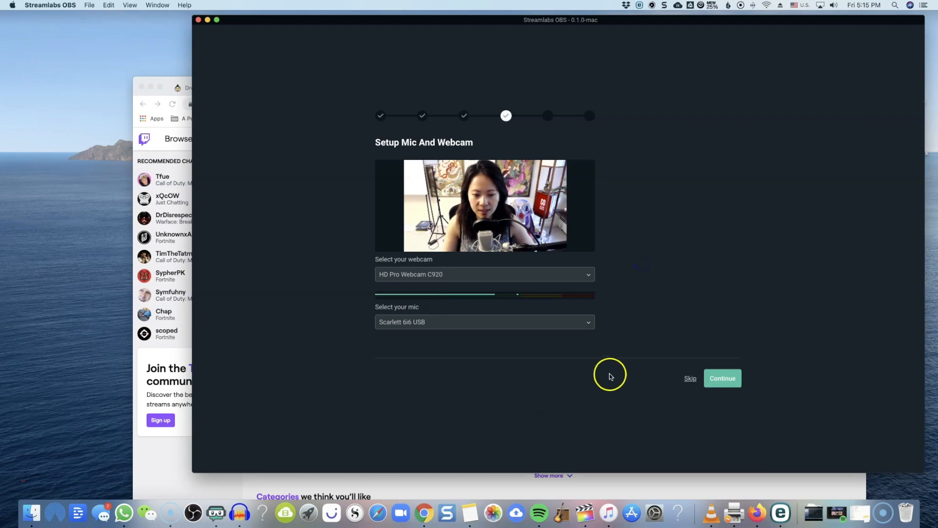
left_click(718, 383)
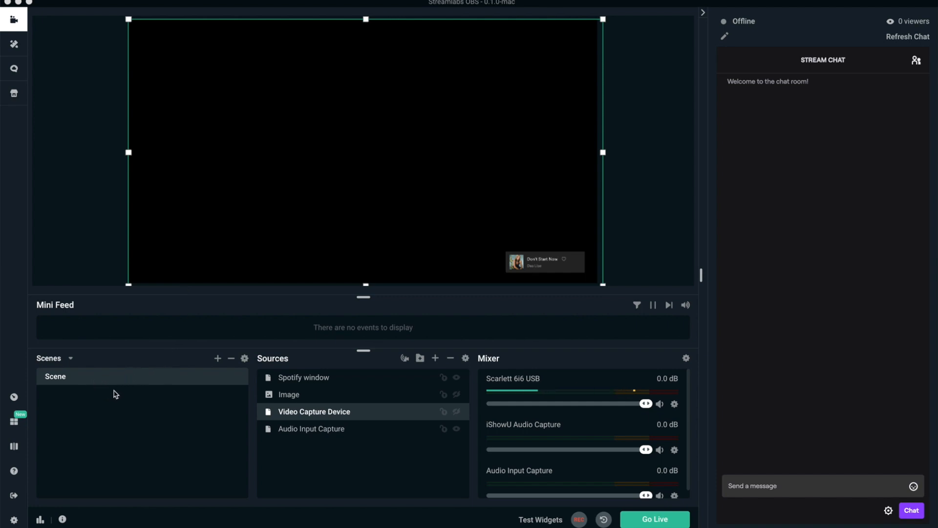
left_click(78, 406)
left_click(80, 376)
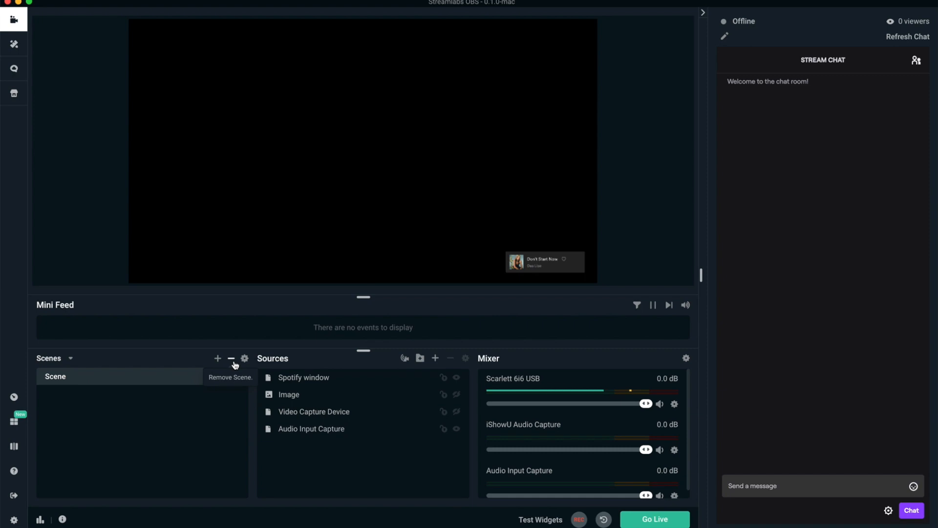
left_click(217, 358)
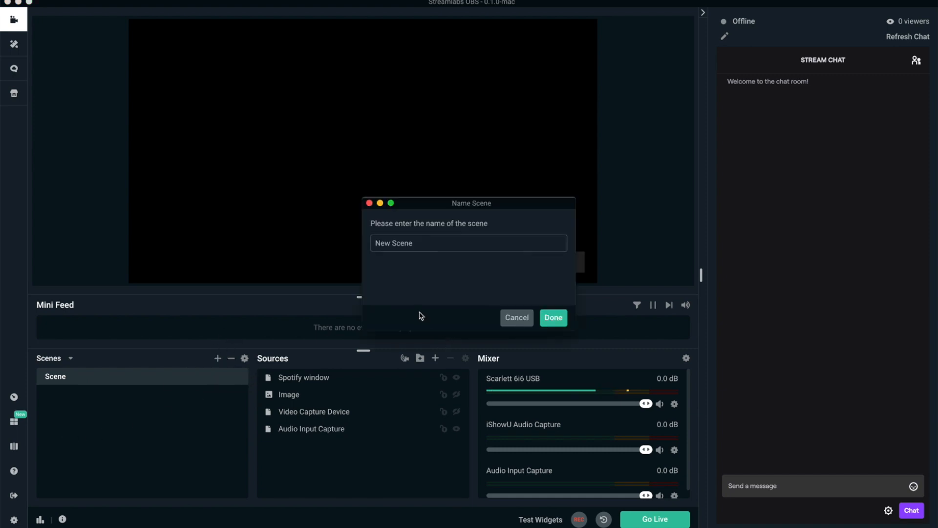
left_click(513, 318)
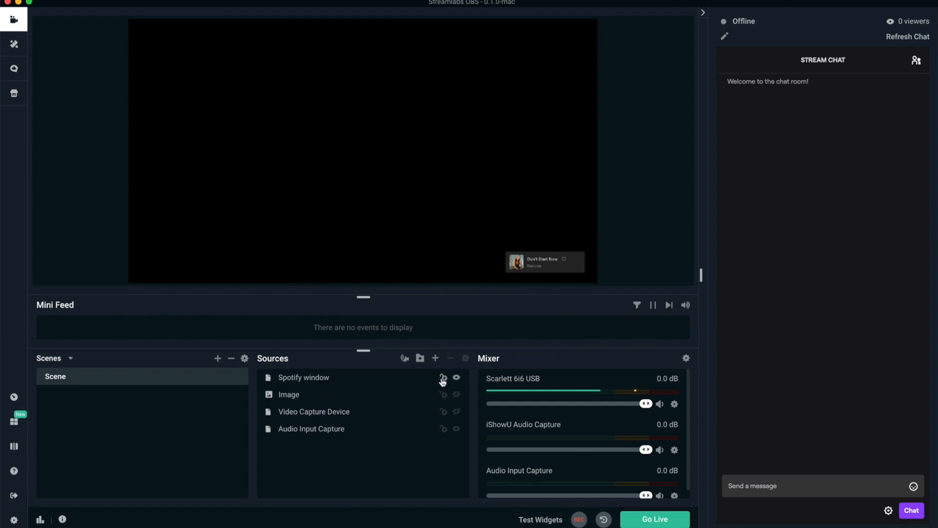
Step: Make the Image and Video Capture Device sources visible in the scene and select the Audio Input Capture source
left_click(456, 395)
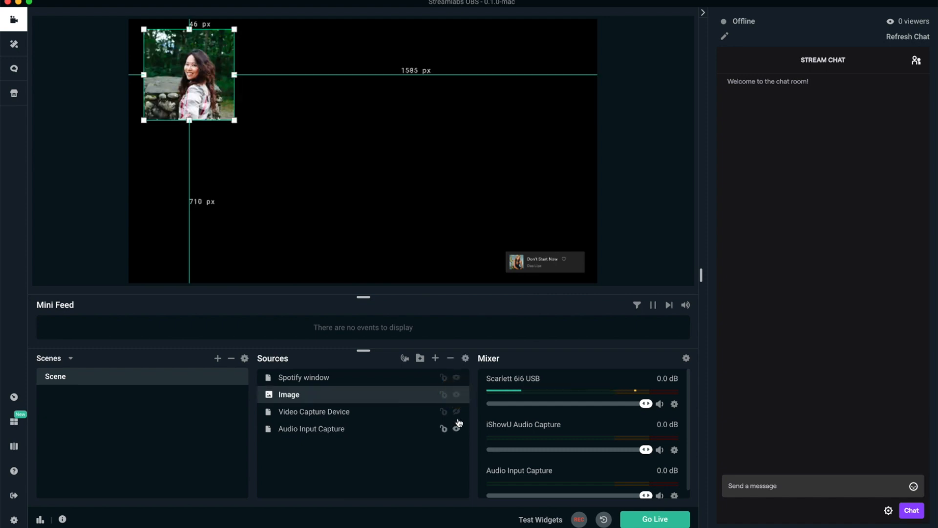
left_click(456, 412)
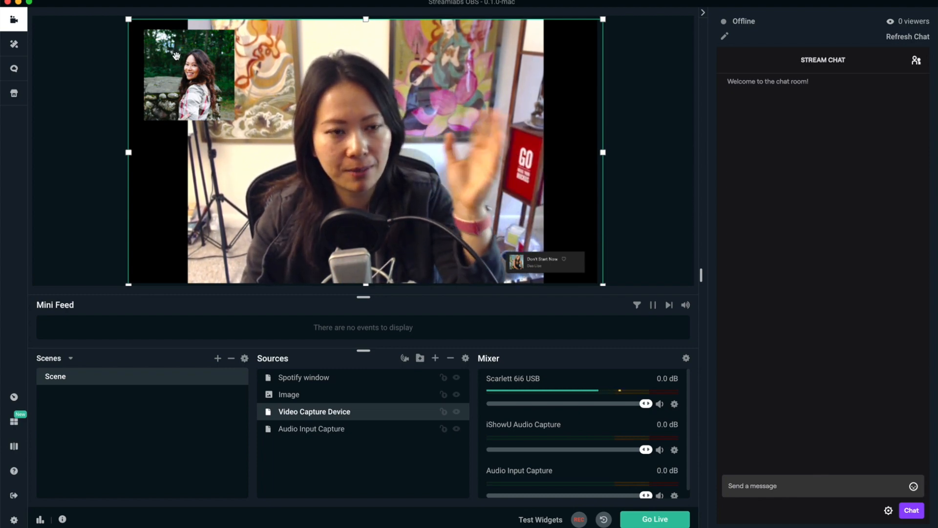
left_click(387, 430)
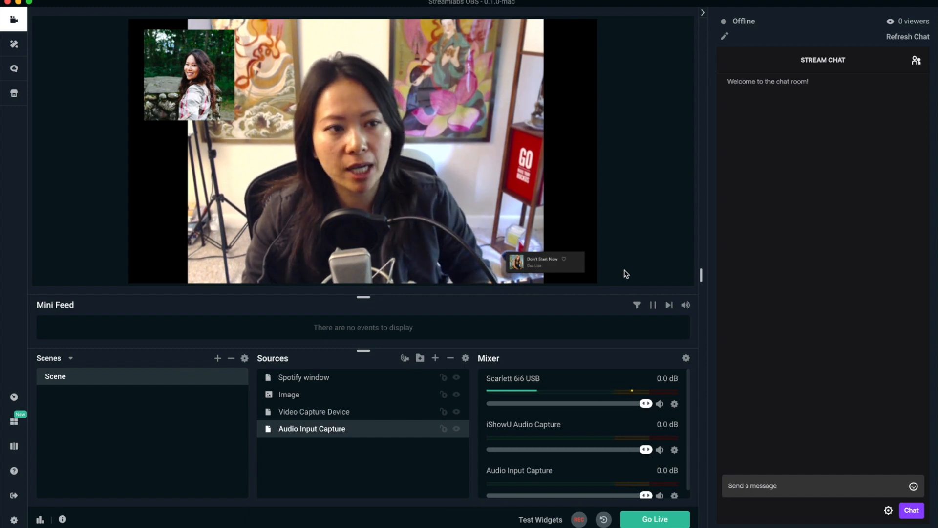
Step: Hide the Video Capture Device source and shrink its frame slightly to match the canvas edges
left_click(456, 412)
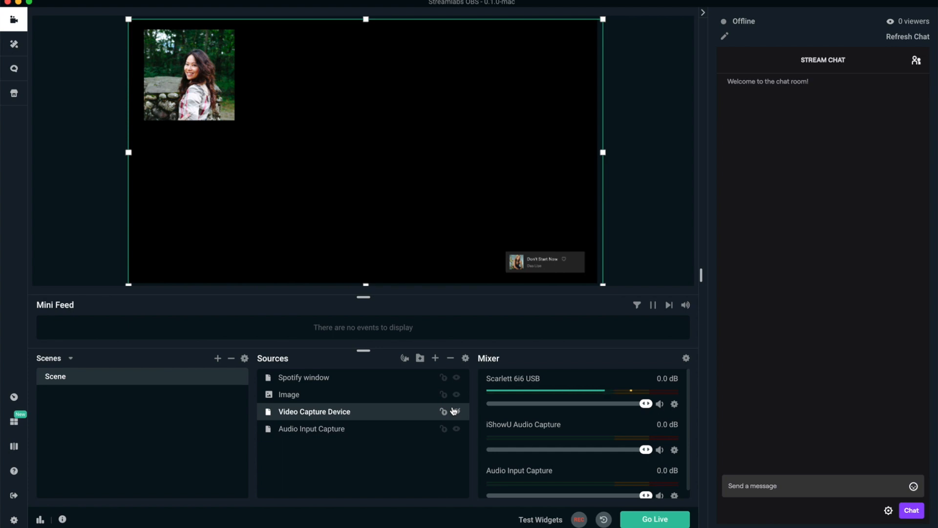
left_click(383, 425)
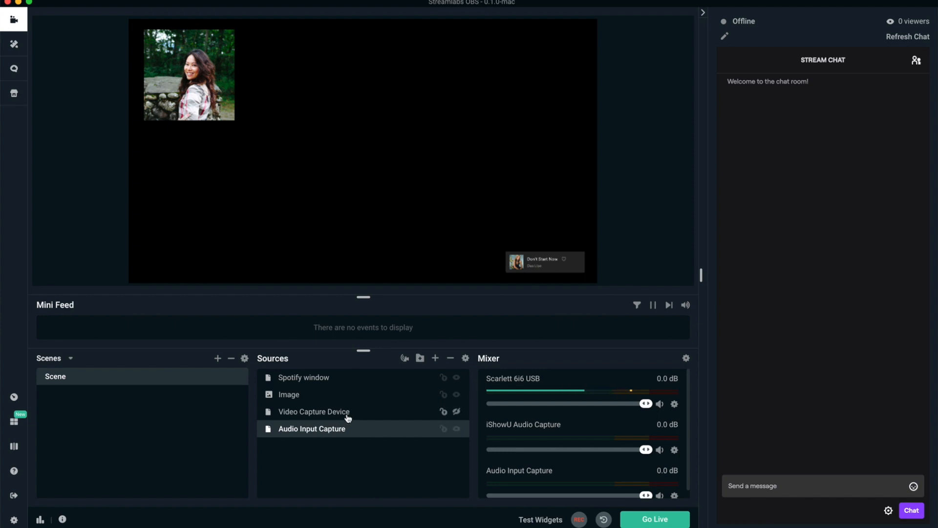
left_click(383, 414)
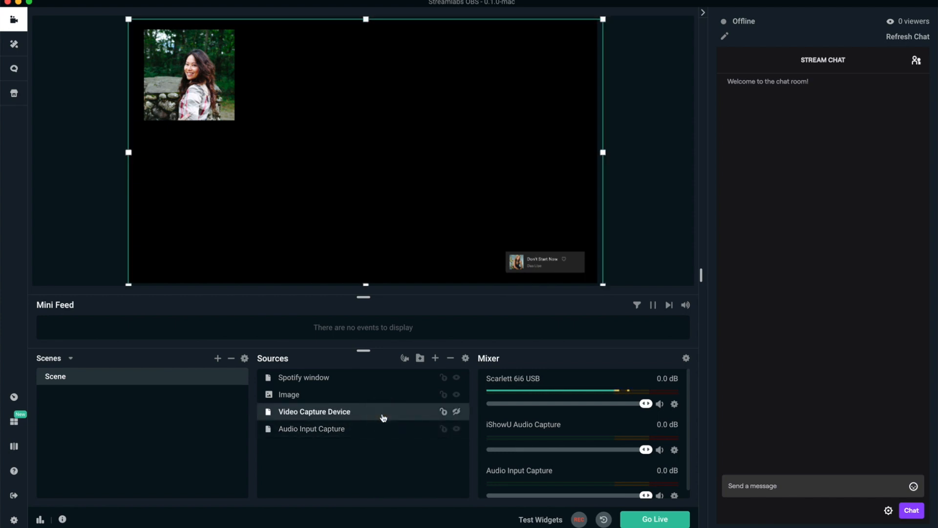
mouse_move(604, 285)
left_mouse_down()
mouse_move(545, 222)
mouse_move(595, 282)
left_mouse_up()
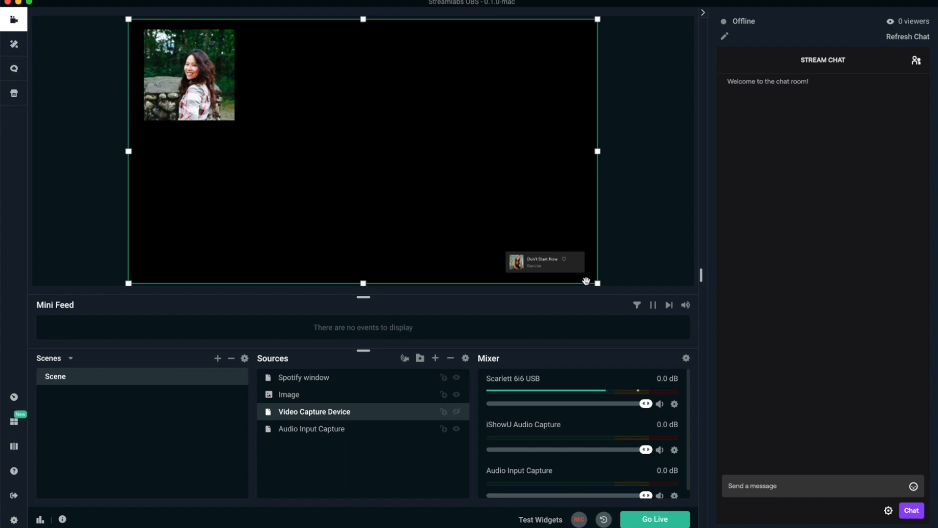
Step: Shrink the Image source to a small thumbnail in the canvas's upper-left corner and hide it
left_click(383, 397)
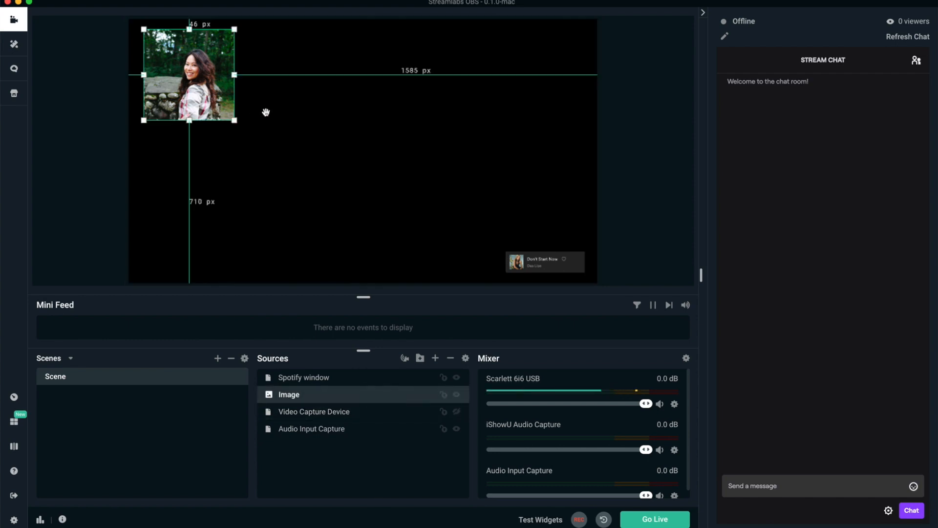
left_click_drag(234, 120, 192, 73)
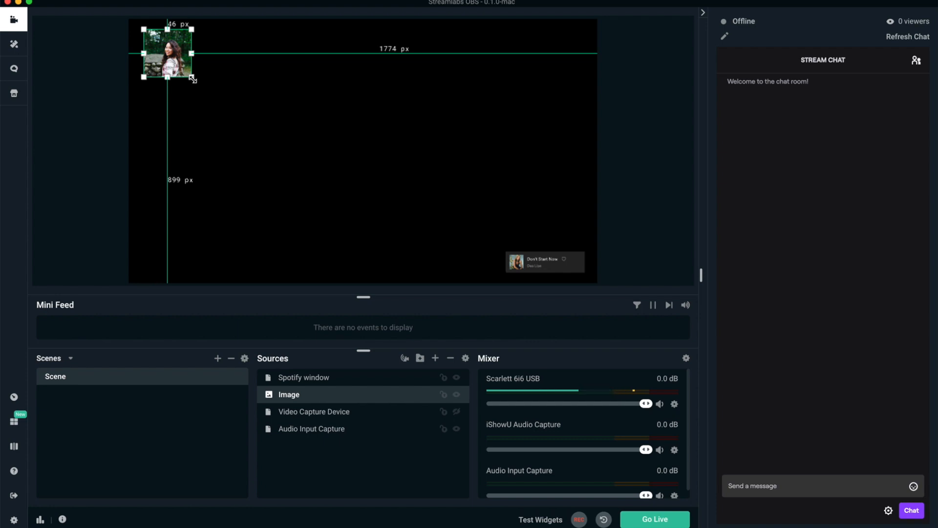
left_click_drag(192, 77, 154, 53)
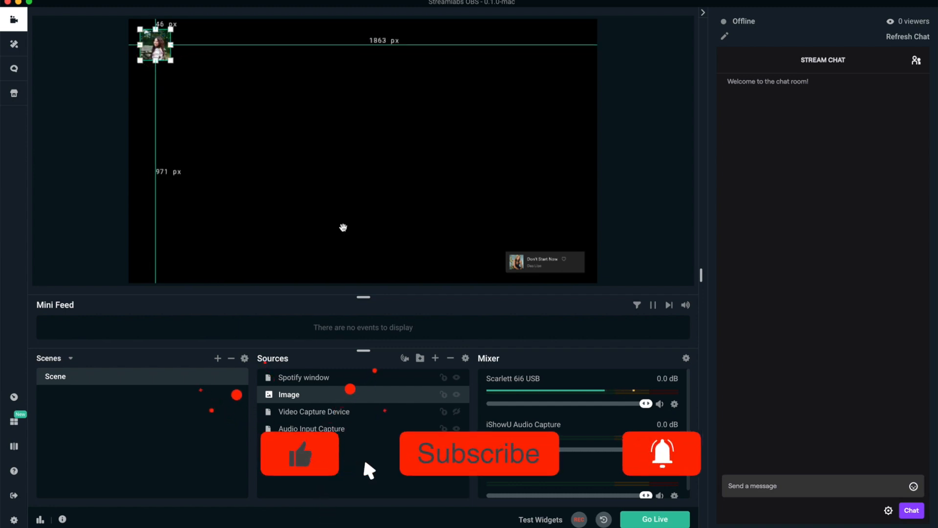
left_click(456, 394)
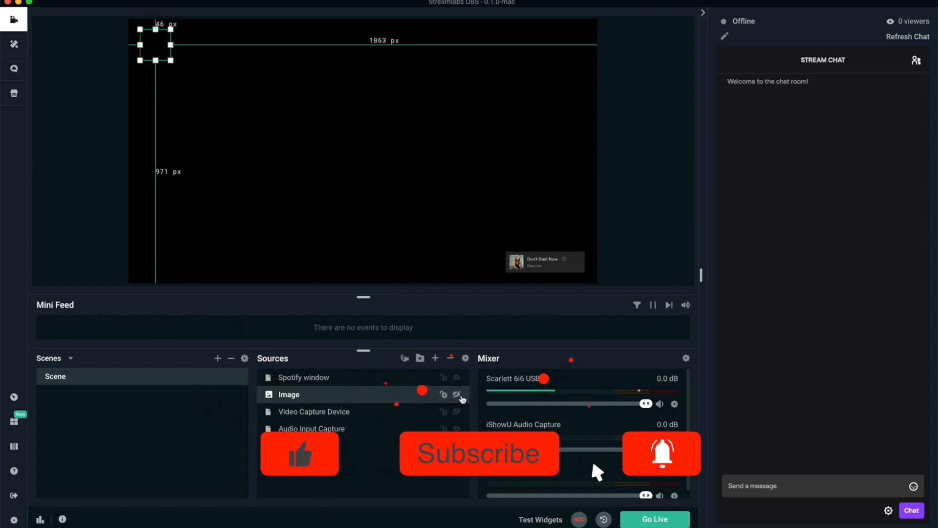
Step: Enlarge the Spotify window source to about twice its size and move it to the canvas's lower-left corner
left_click(389, 383)
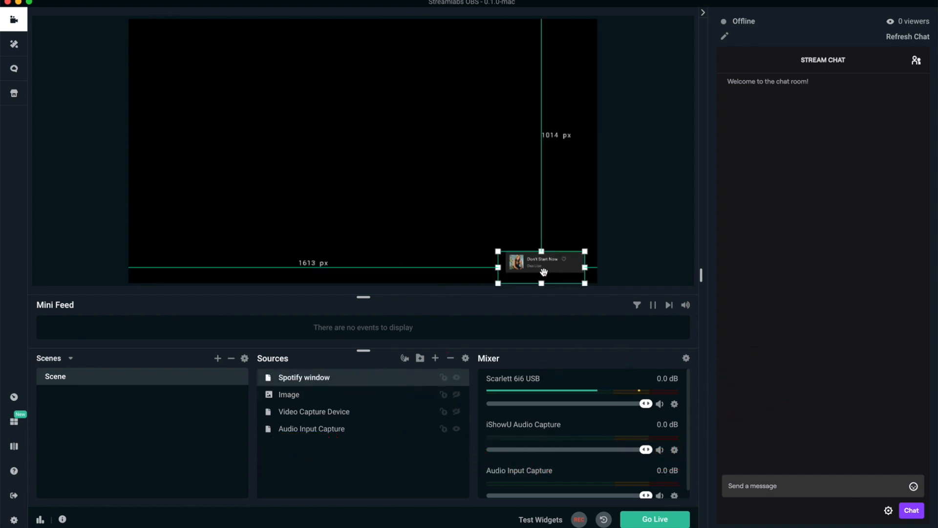
left_click_drag(499, 251, 425, 217)
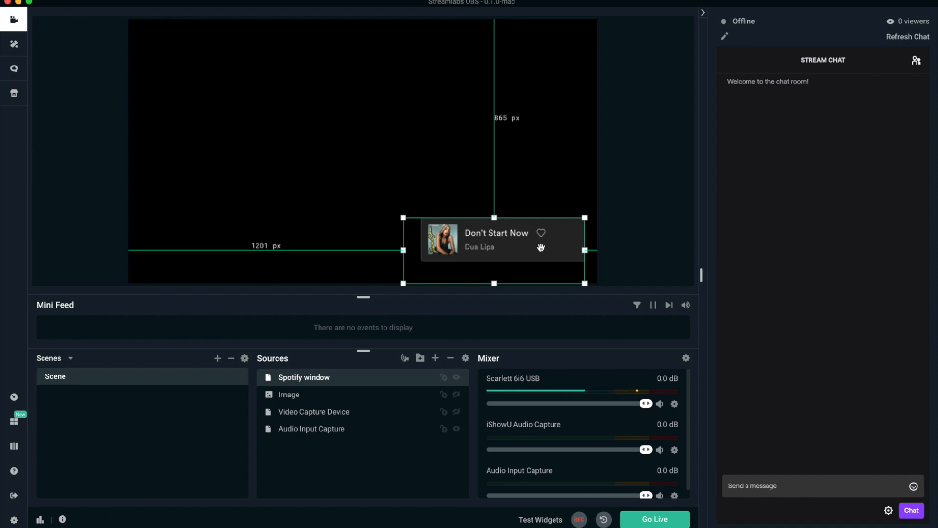
left_click_drag(524, 236, 247, 254)
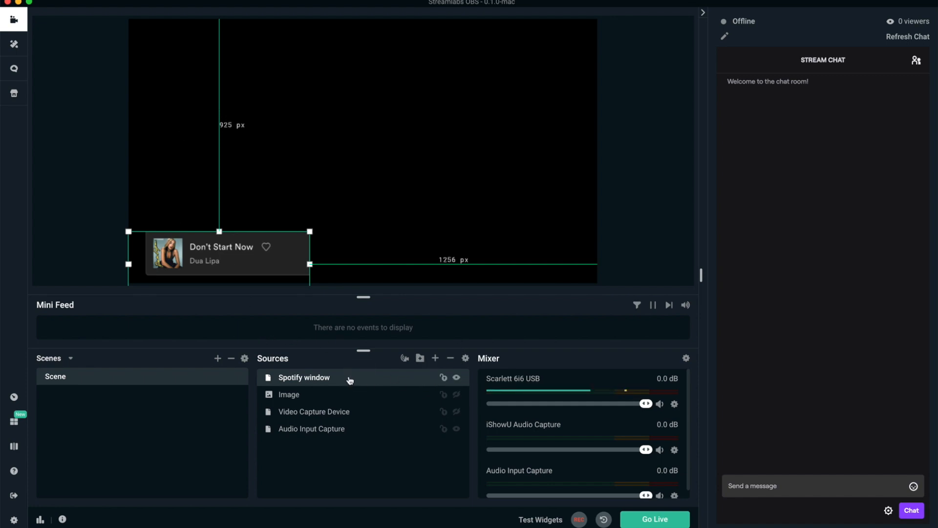
Step: Replace the existing Spotify window source with a new Window Capture source named "Spotify window"
left_click(449, 359)
left_click(498, 49)
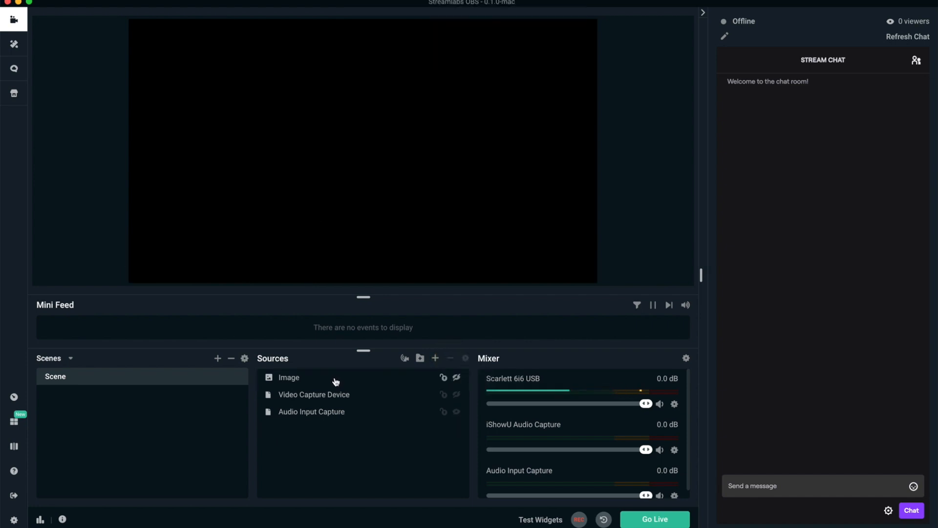
left_click(435, 358)
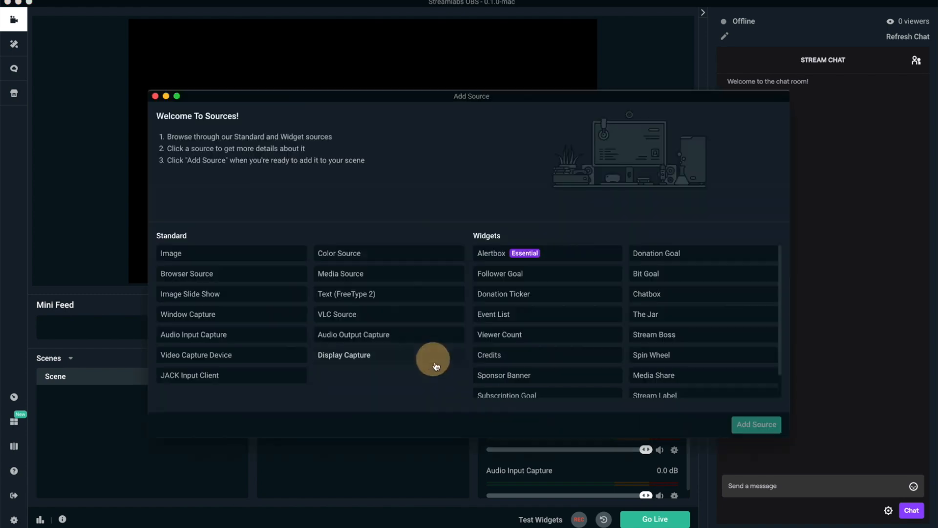
left_click(236, 319)
left_click(759, 425)
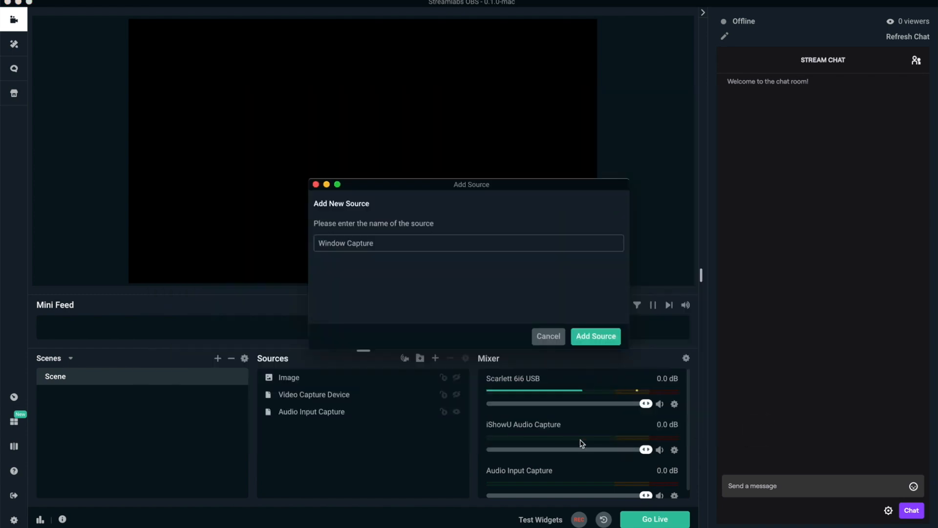
left_click(277, 233)
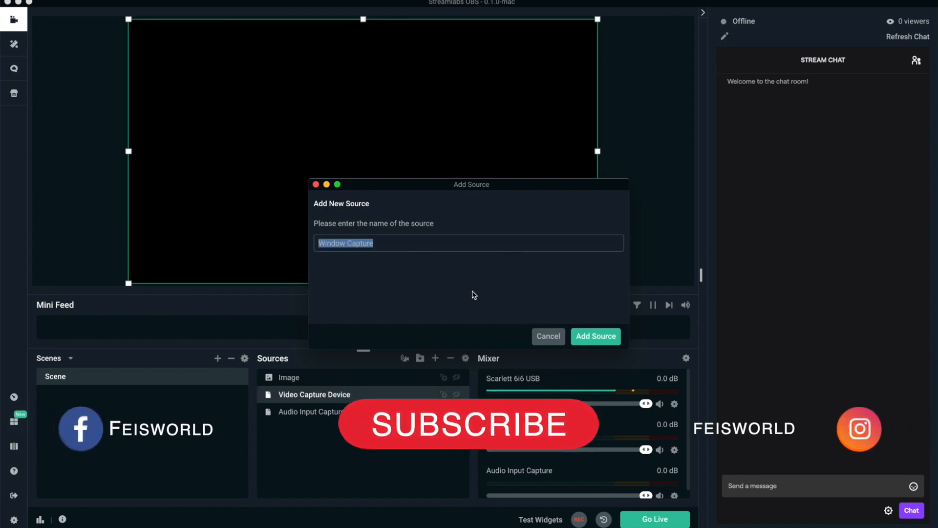
type("Spotify")
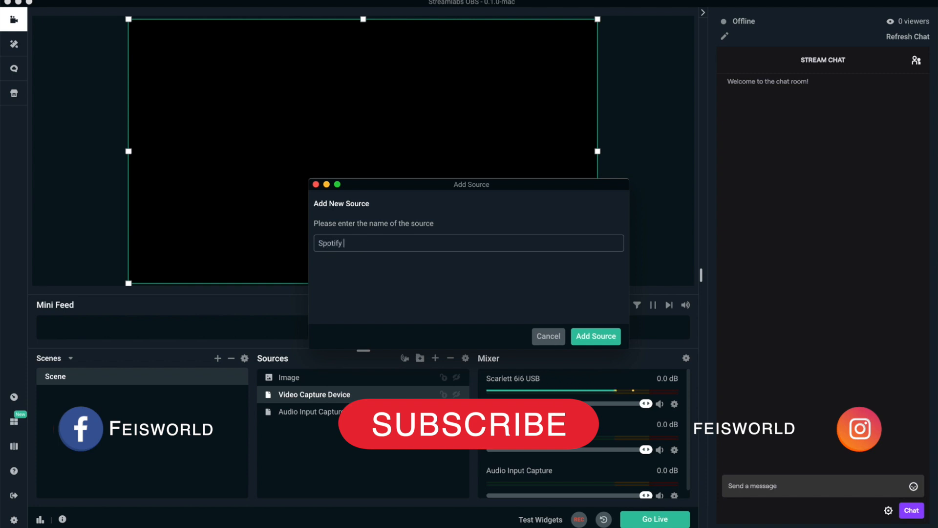
type(" window")
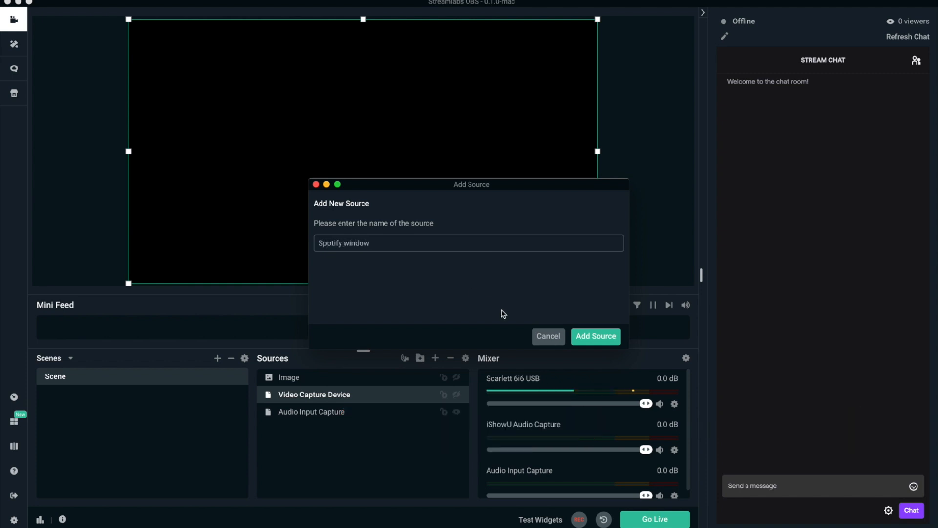
left_click(587, 336)
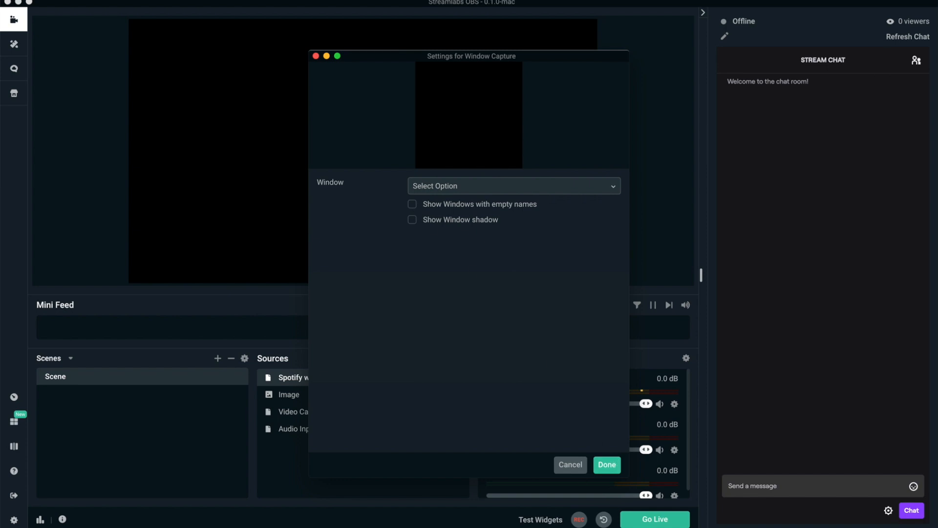
Step: Switch to Spotify, move its window clear of the capture settings, and return to the Window Capture settings
key("super+Tab")
left_click_drag(774, 223, 787, 257)
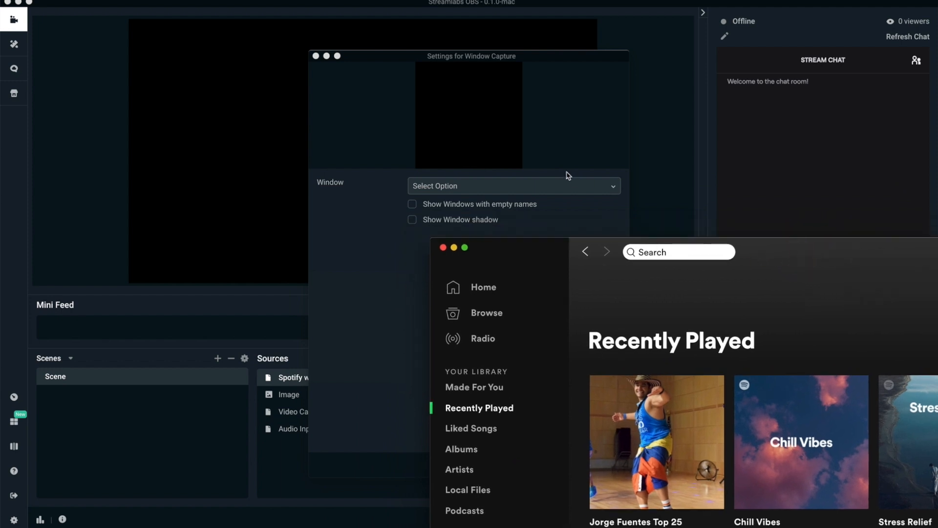
left_click(393, 258)
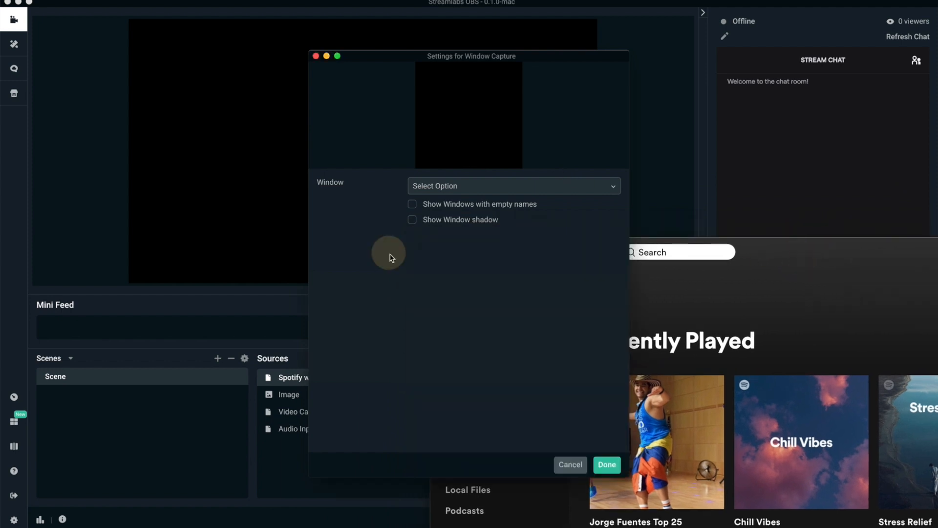
Step: Show windows with empty names and window shadow, and set the capture to the [Spotify] Spotify Premium window
left_click(412, 204)
left_click(411, 219)
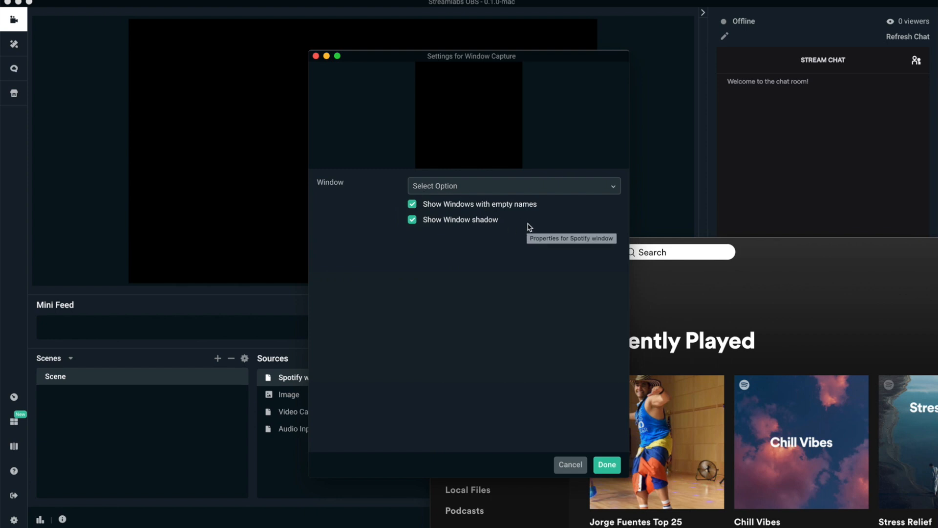
left_click(529, 189)
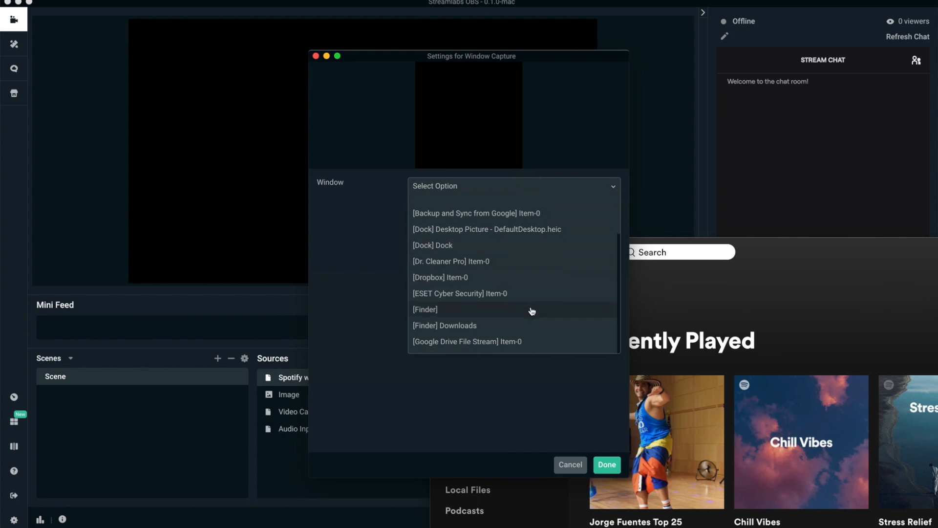
scroll(535, 310, "down", 5)
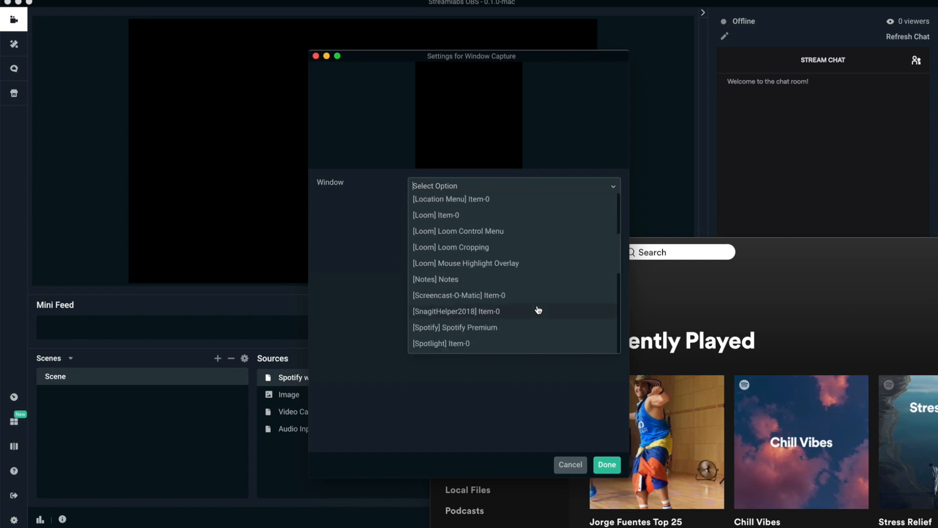
left_click(523, 332)
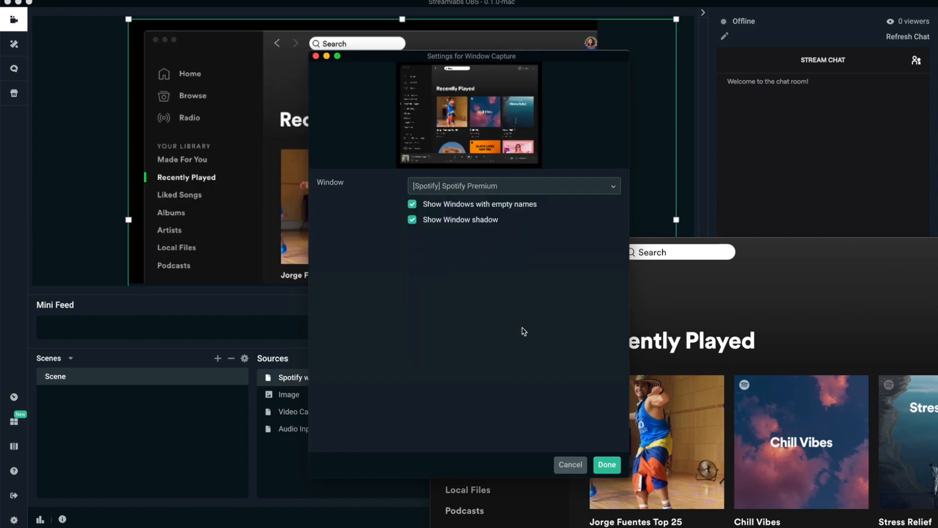
left_click(603, 462)
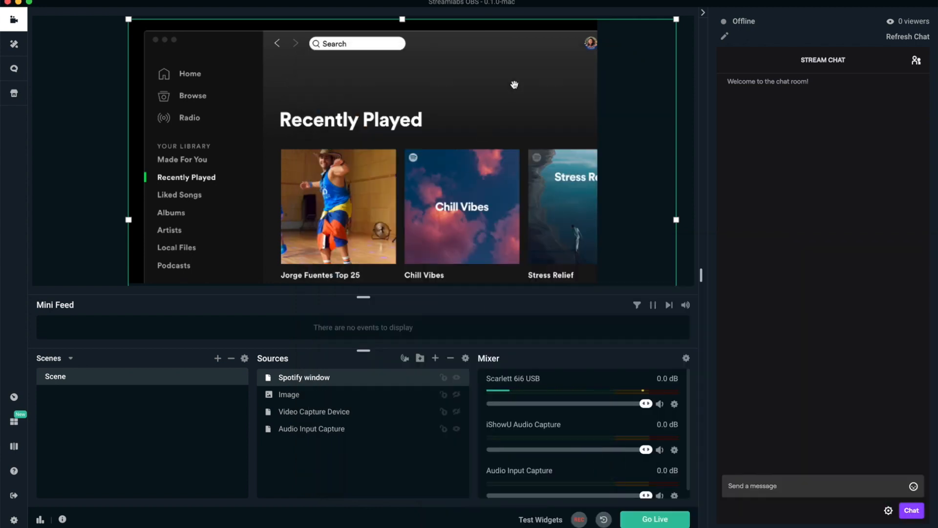
Step: Shrink the Spotify window source until it fits entirely on the canvas, placed about 446 px from the canvas's left edge and 99 px from its bottom
left_click_drag(519, 135, 495, 99)
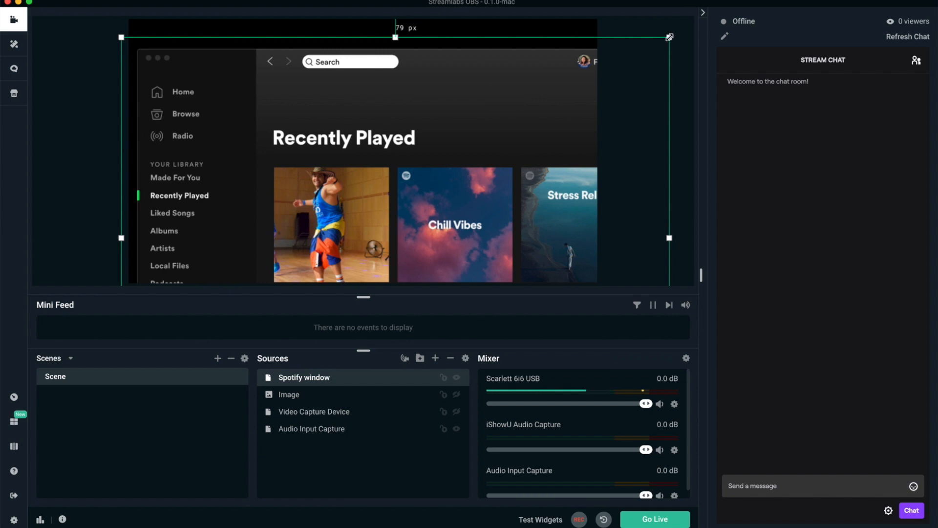
left_click_drag(662, 36, 474, 159)
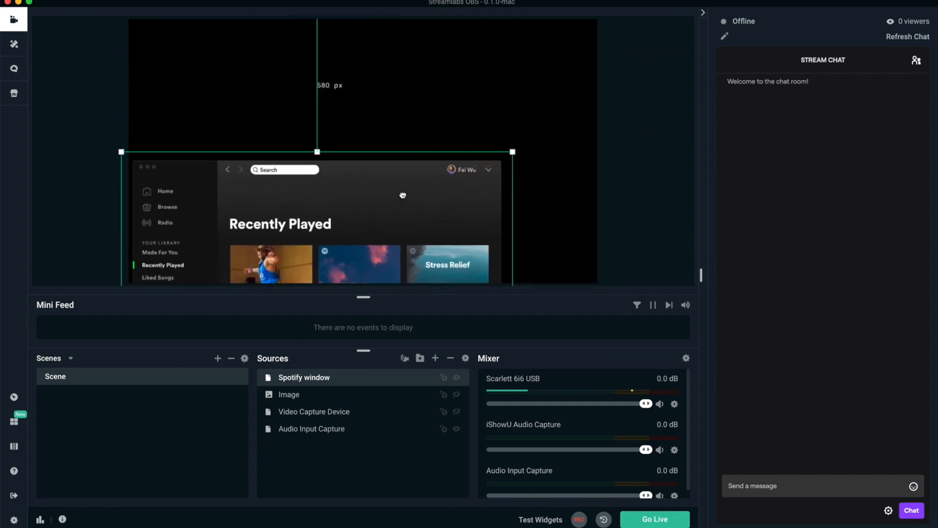
left_click_drag(410, 195, 477, 107)
left_click_drag(566, 32, 500, 82)
left_click_drag(388, 181, 438, 124)
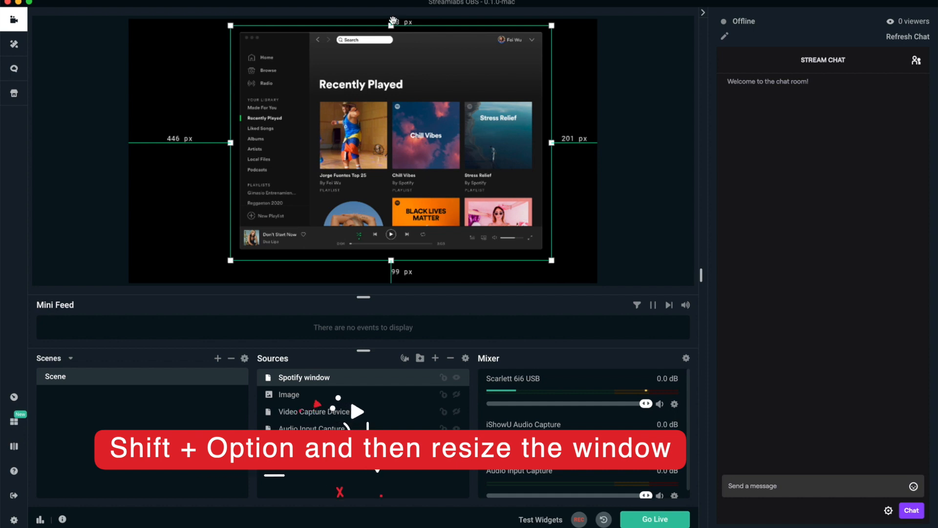
Step: Crop the Spotify window source from its top and right edges so only the album cover and song title area remains
left_click_drag(391, 25, 390, 225)
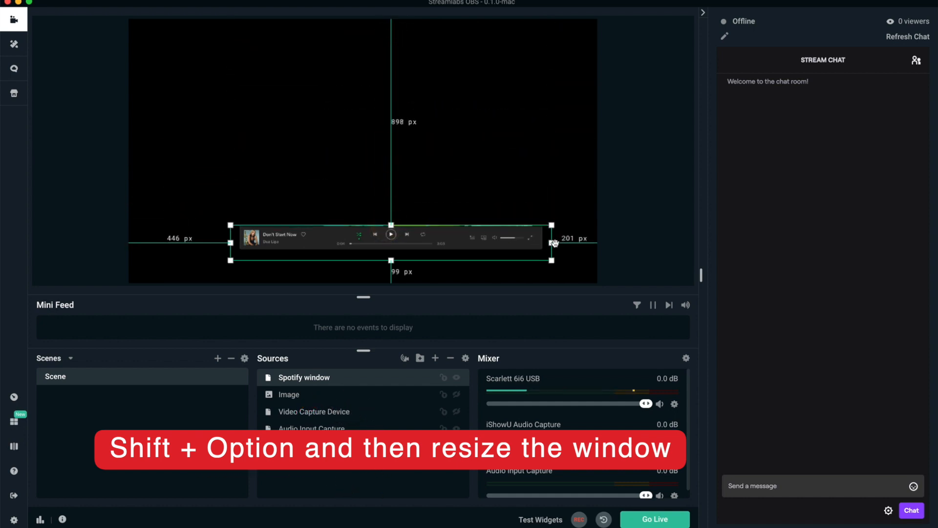
left_click_drag(552, 243, 321, 244)
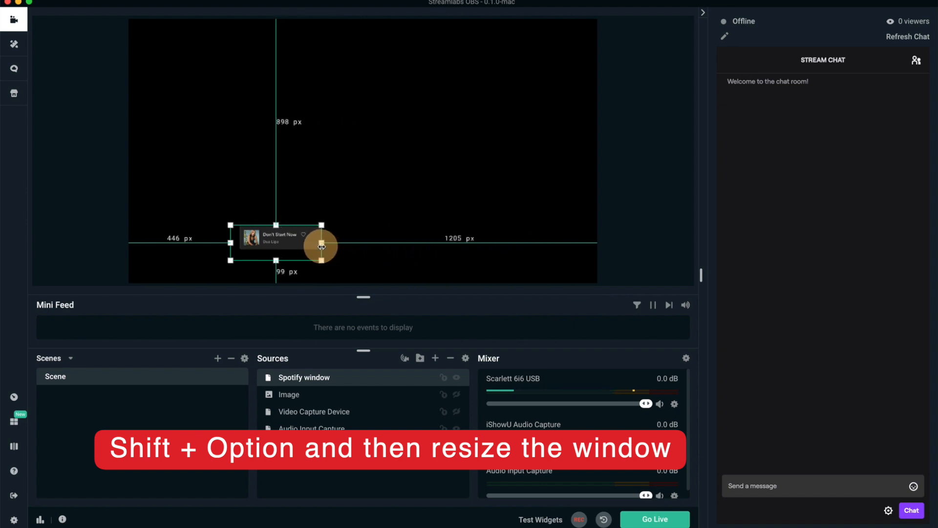
left_click(440, 201)
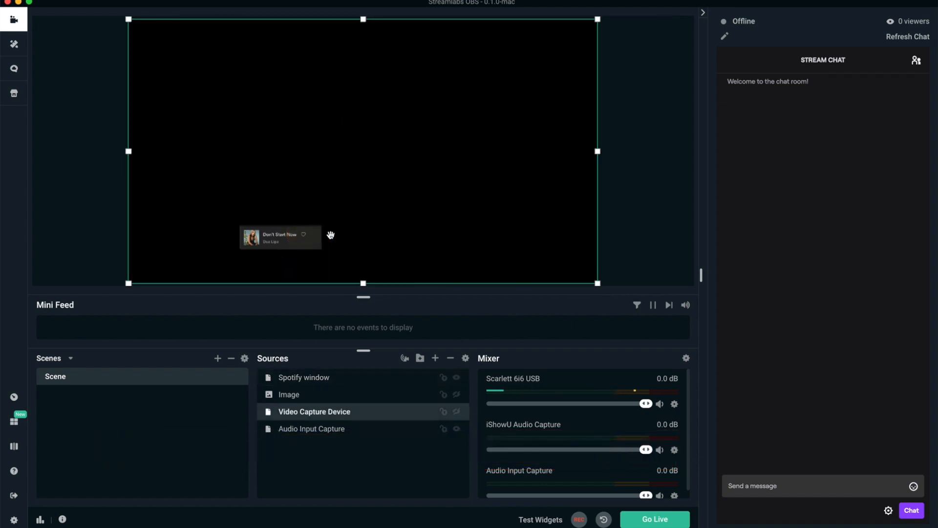
Step: Enlarge the cropped Spotify window source to a readable small banner and place it in the canvas's lower-left corner
left_click(346, 377)
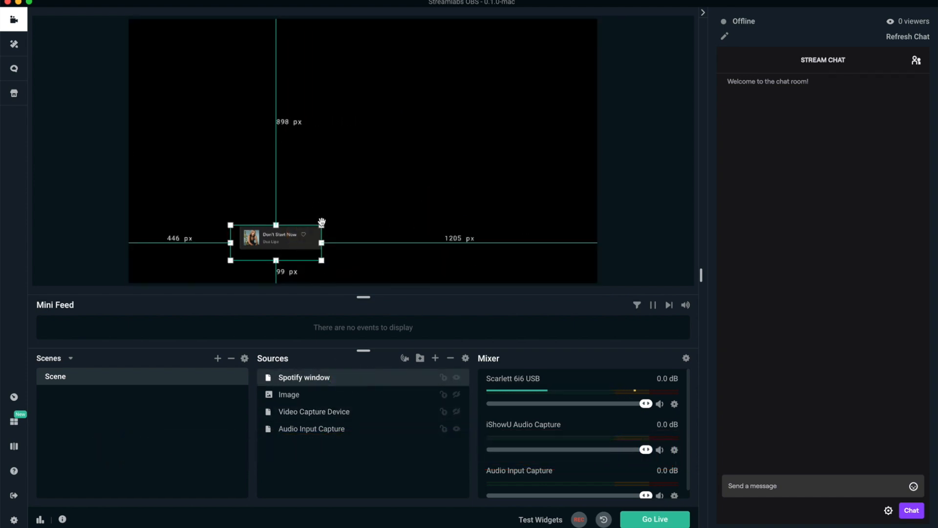
left_click_drag(334, 218, 465, 174)
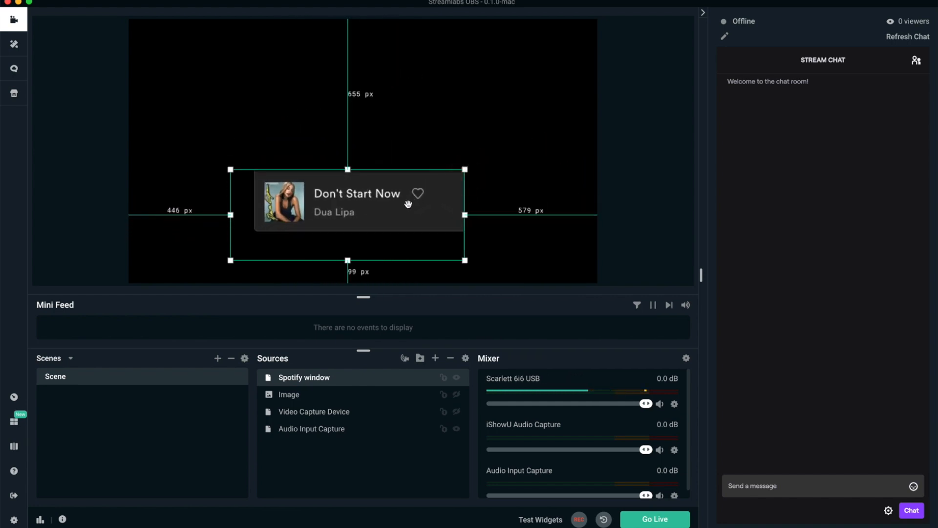
left_click_drag(406, 204, 446, 222)
left_click_drag(508, 192, 421, 228)
left_click_drag(312, 251, 229, 272)
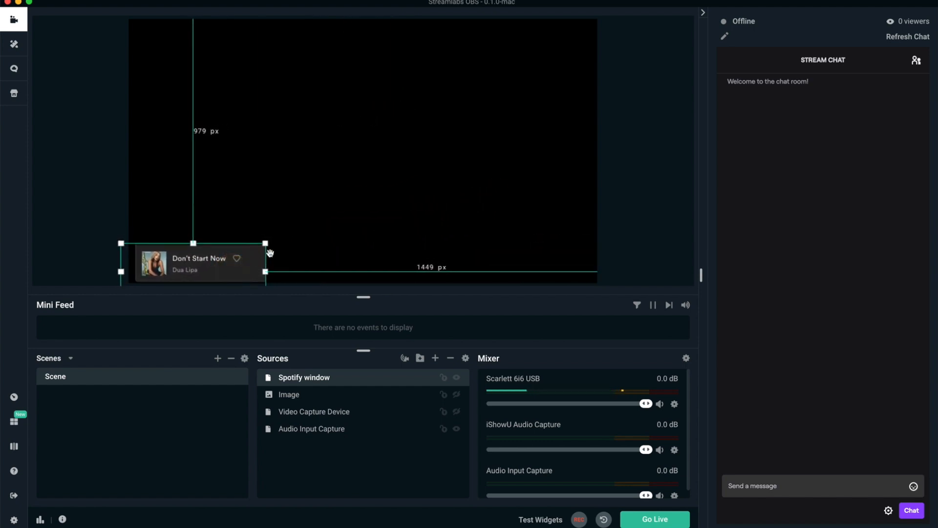
left_click_drag(265, 243, 240, 252)
left_click_drag(227, 268, 225, 265)
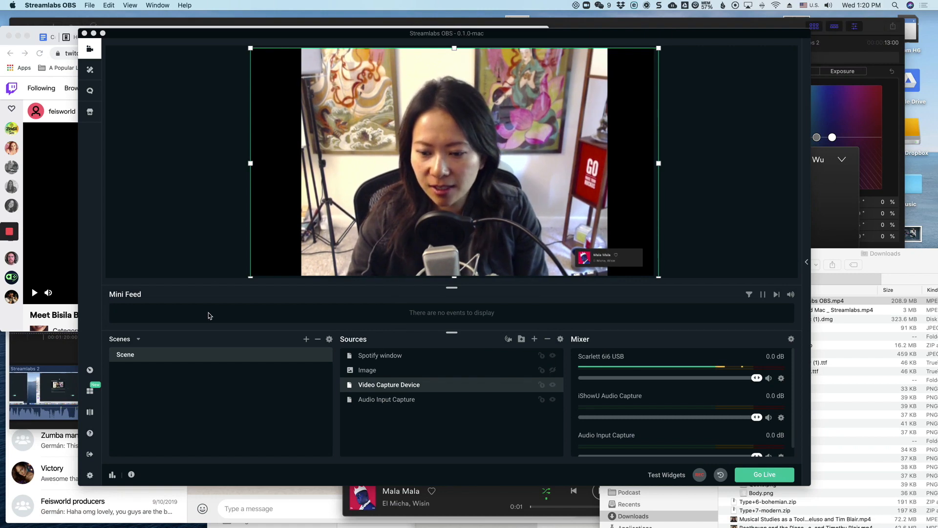
Step: Move and shrink the Streamlabs OBS window to uncover the Twitch page, and reposition the Settings window beside it
left_click_drag(222, 35, 308, 35)
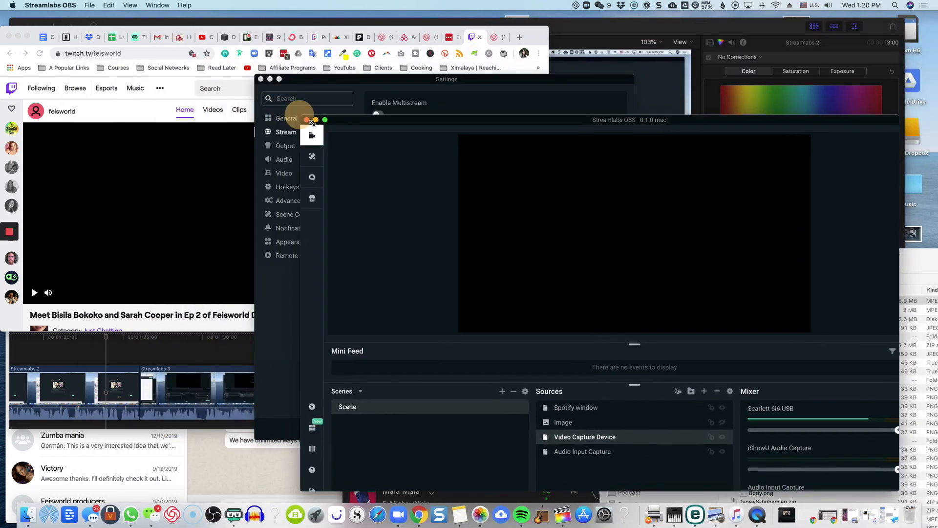
left_click_drag(312, 122, 413, 187)
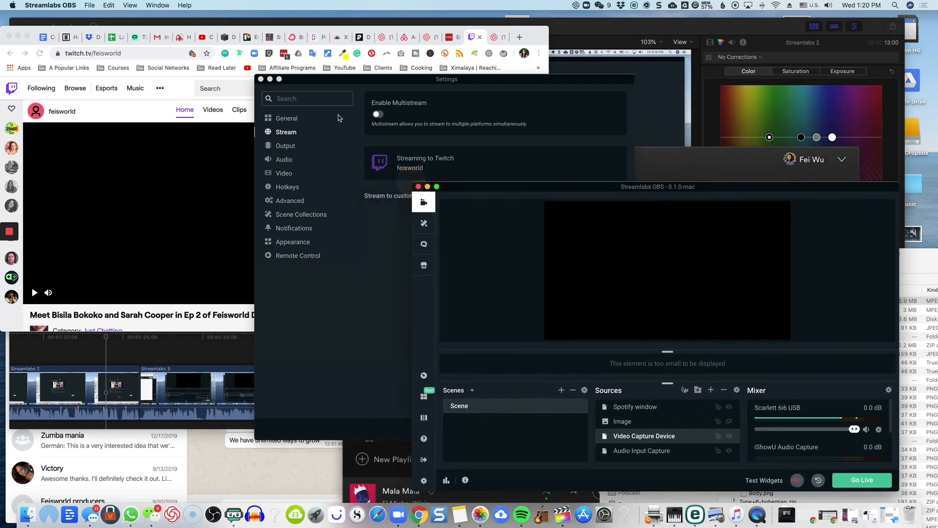
left_click_drag(313, 82, 400, 122)
left_click_drag(476, 125, 449, 118)
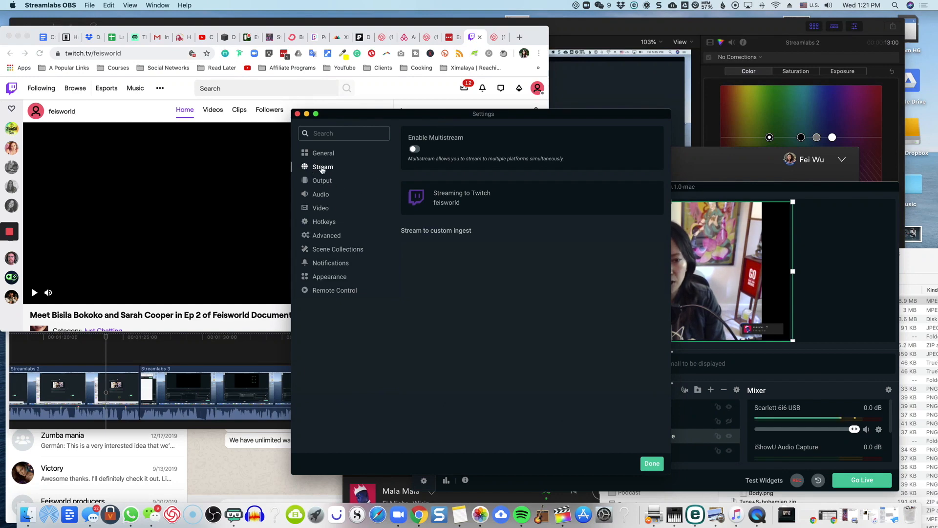
Step: Switch Multistream on and off again to view its platform options, move the Settings window aside, and close it
left_click(414, 150)
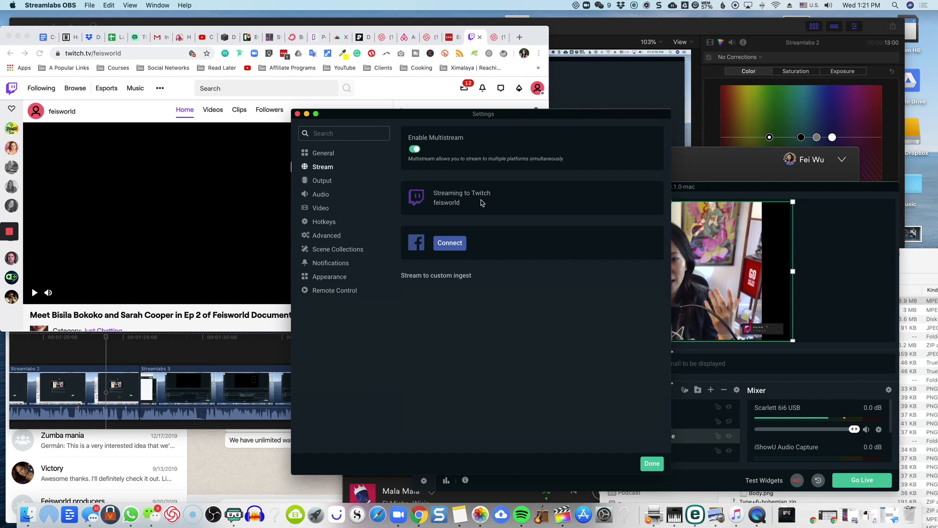
left_click(416, 150)
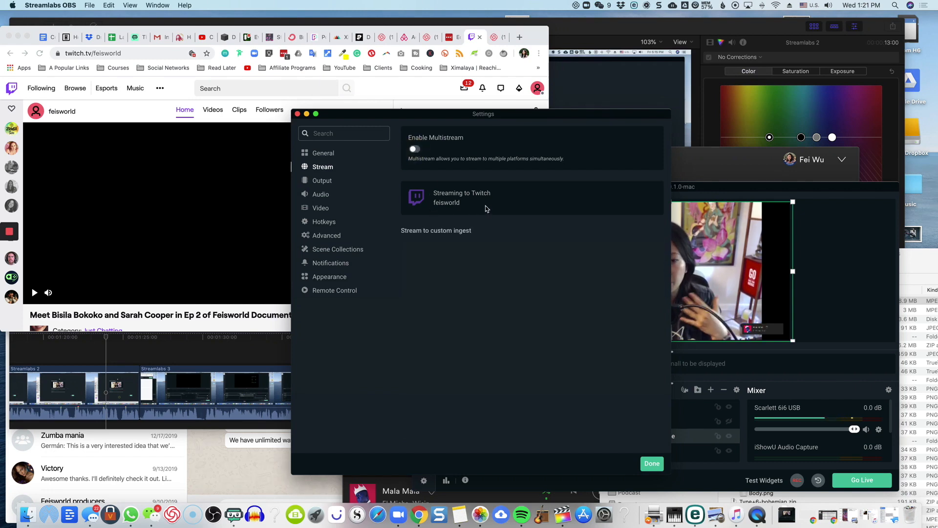
left_click_drag(604, 119, 707, 108)
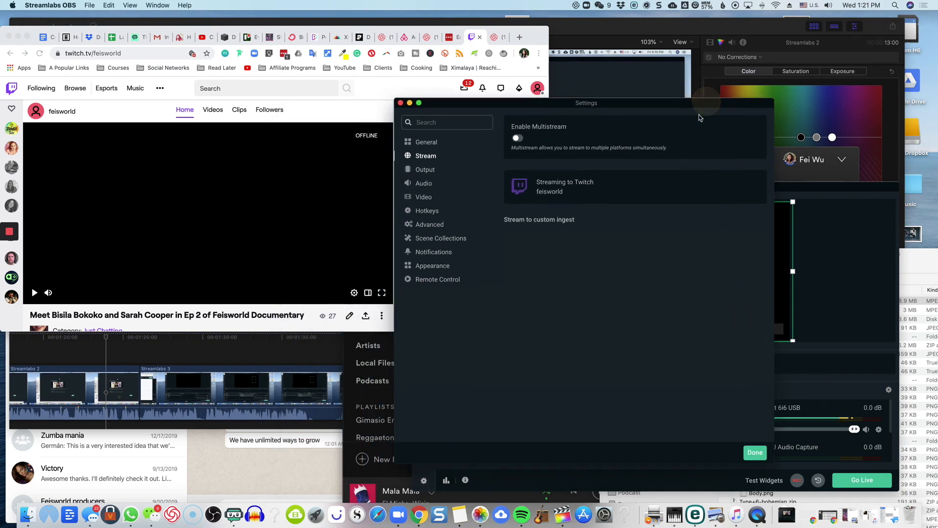
left_click(755, 453)
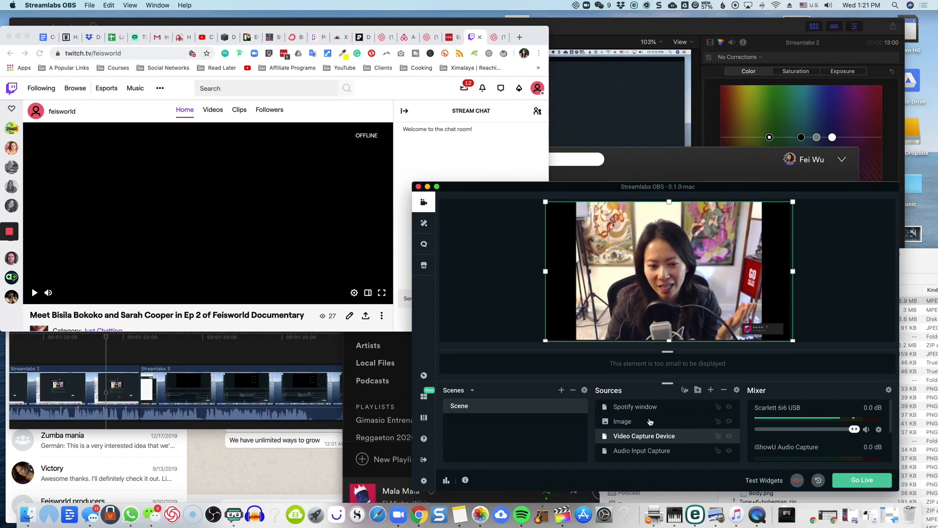
Step: Go live on Twitch without tags, titling the stream with the streamer's first name followed by "'s testing Streamlabs OS"
left_click(857, 483)
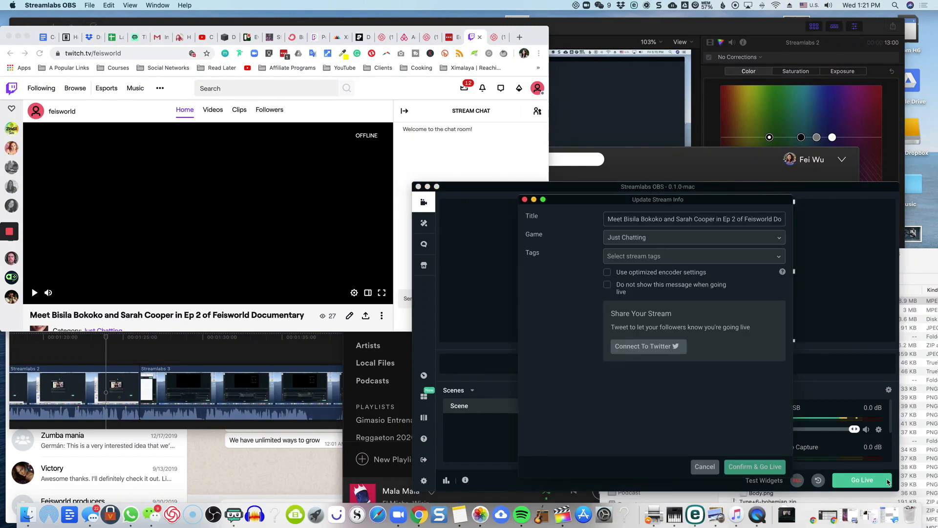
triple_click(711, 219)
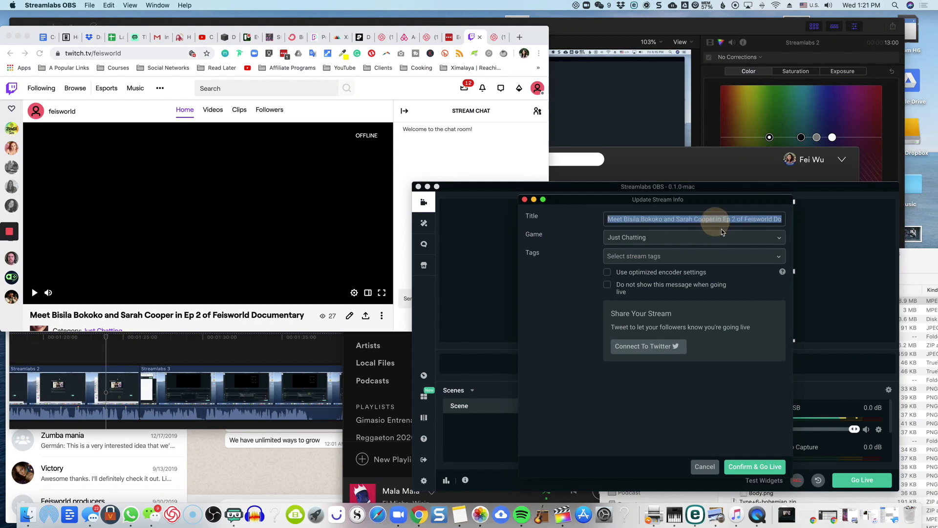
type("Fei's testing Streamlabs")
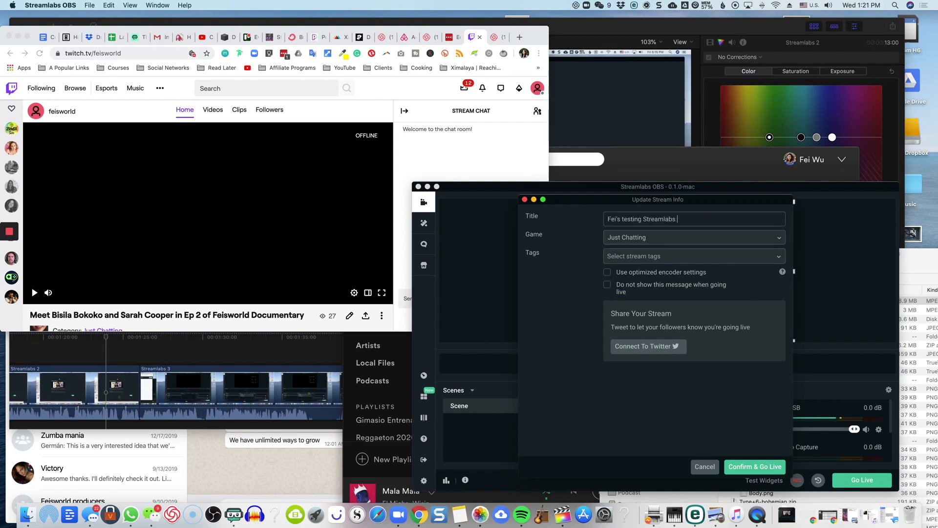
type(" OS")
left_click(710, 256)
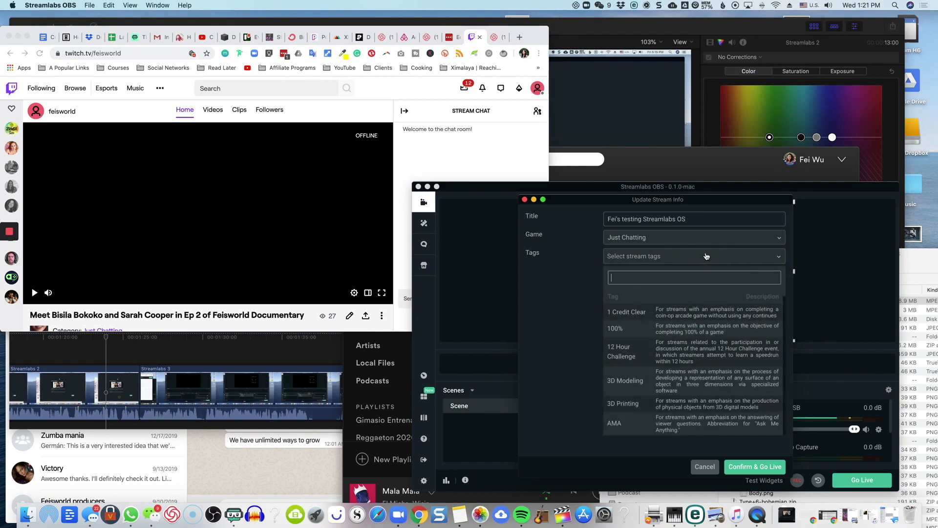
left_click(568, 290)
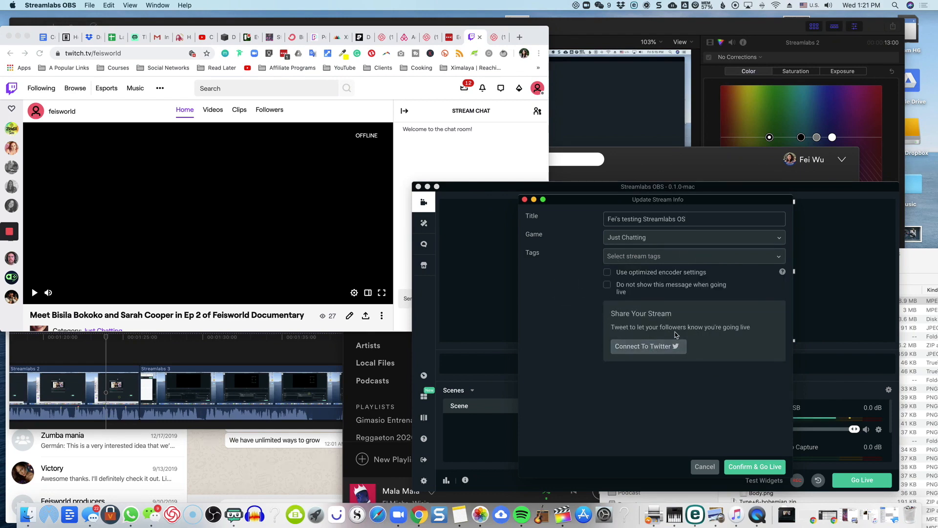
left_click(750, 468)
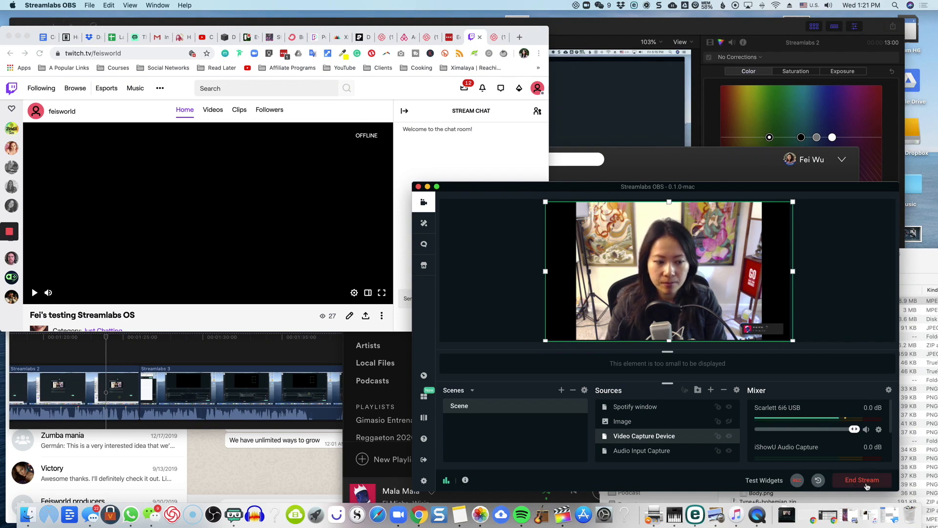
Step: Move the Streamlabs OBS window higher on the desktop and enlarge it slightly while the stream runs
left_click_drag(863, 189, 856, 110)
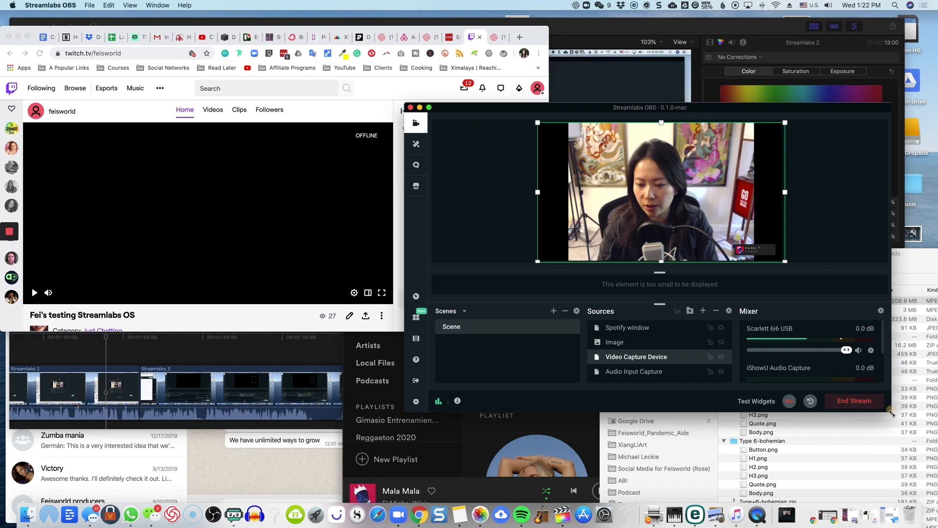
left_click_drag(890, 411, 905, 432)
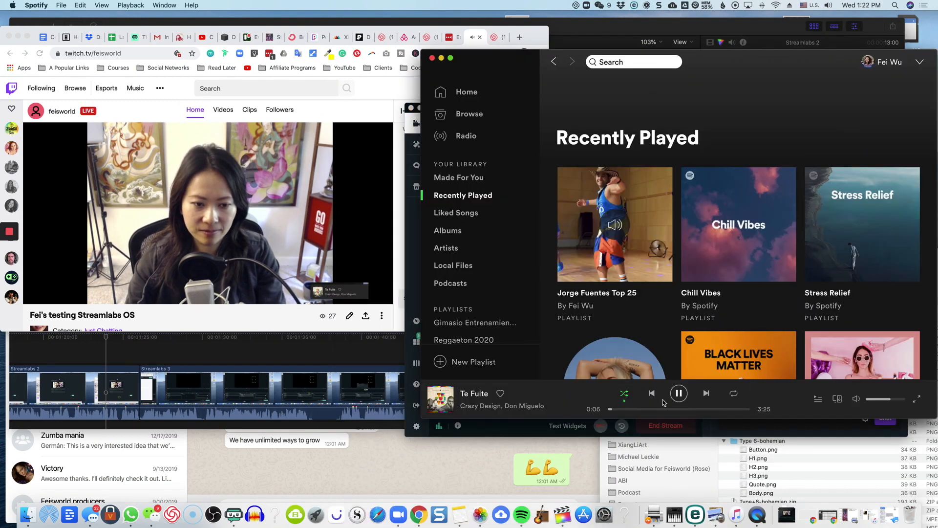
Step: Skip to the next song in Spotify, pause playback, and bring the live Twitch page to the front
left_click(706, 393)
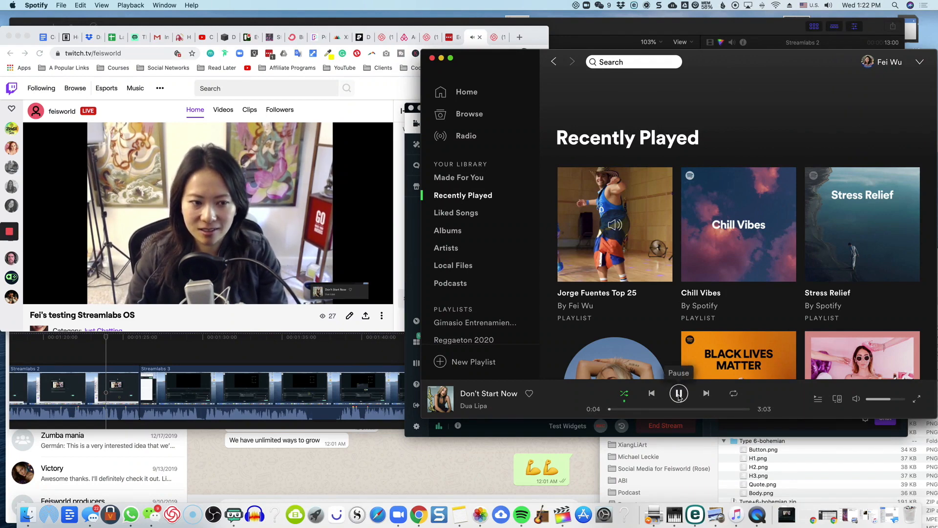
left_click(678, 395)
left_click(328, 111)
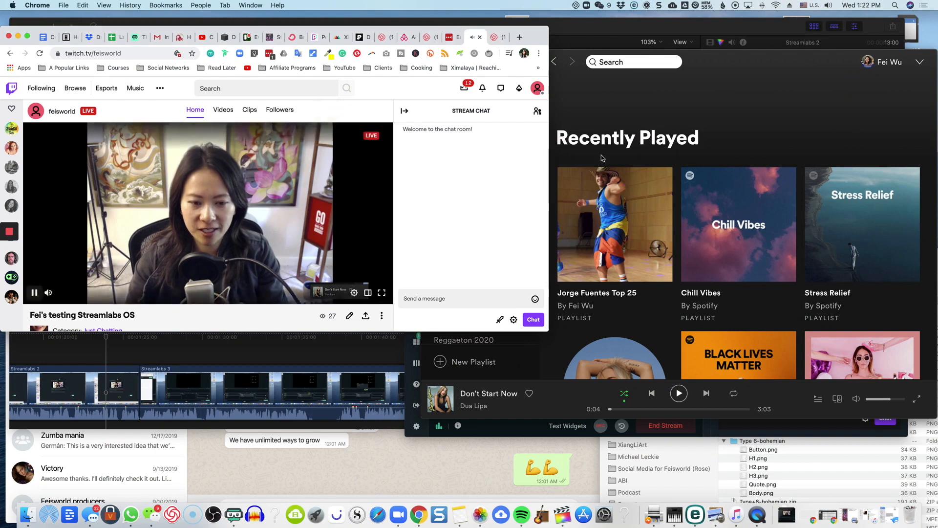
Step: Move the Spotify window down out of the way, and enlarge and reposition the Streamlabs OBS window near the middle of the desktop
left_click_drag(744, 59, 755, 208)
left_click_drag(802, 108, 756, 54)
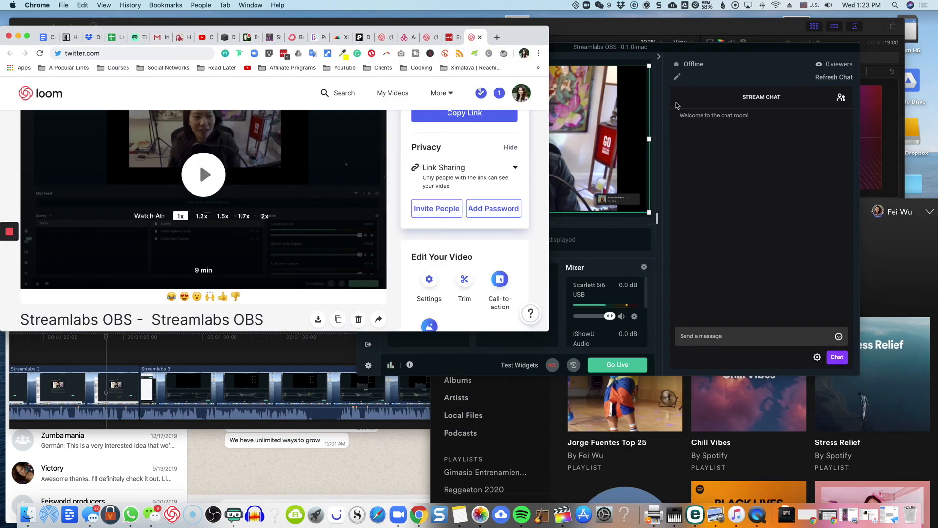
left_click_drag(759, 51, 614, 42)
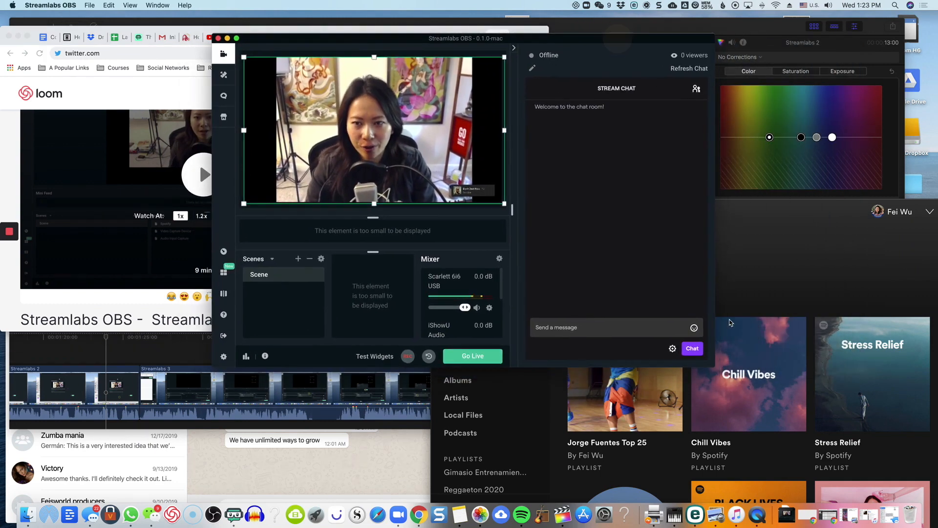
left_click_drag(714, 366, 868, 439)
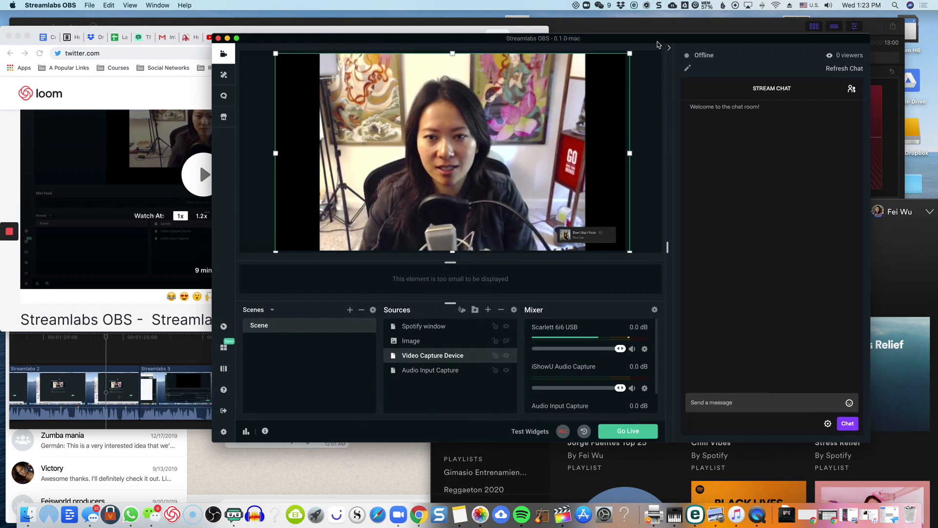
left_click_drag(657, 44, 609, 28)
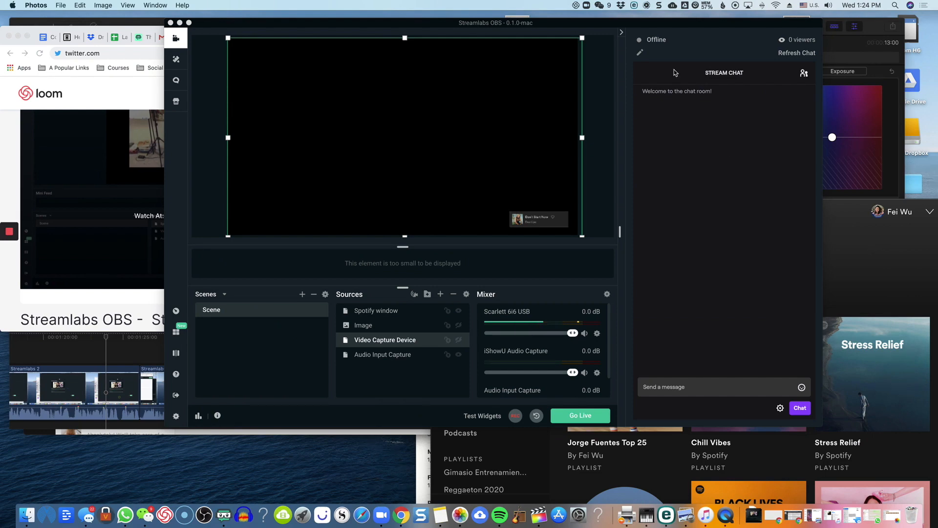
left_click_drag(663, 30, 540, 30)
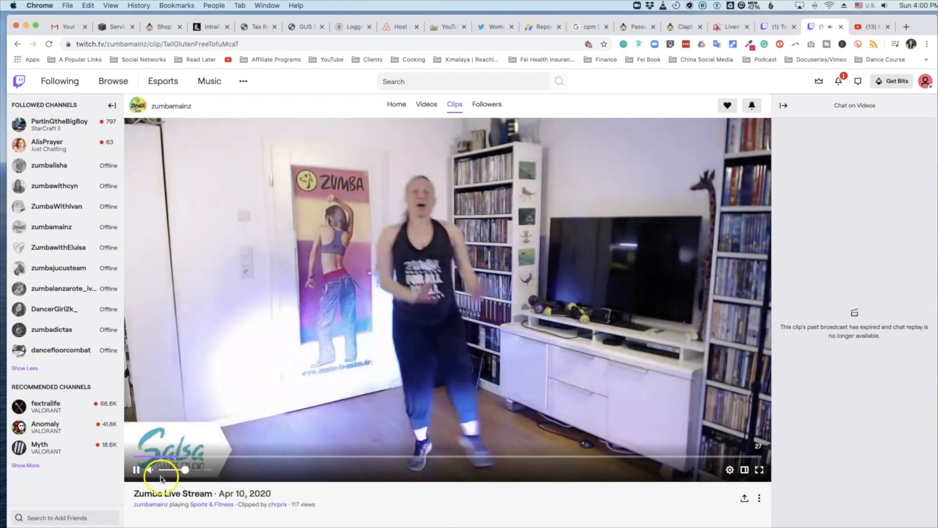
Step: Pause the Zumba Live Stream clip on Twitch and switch to the browser window showing the Streamlabs site editor
left_click(133, 475)
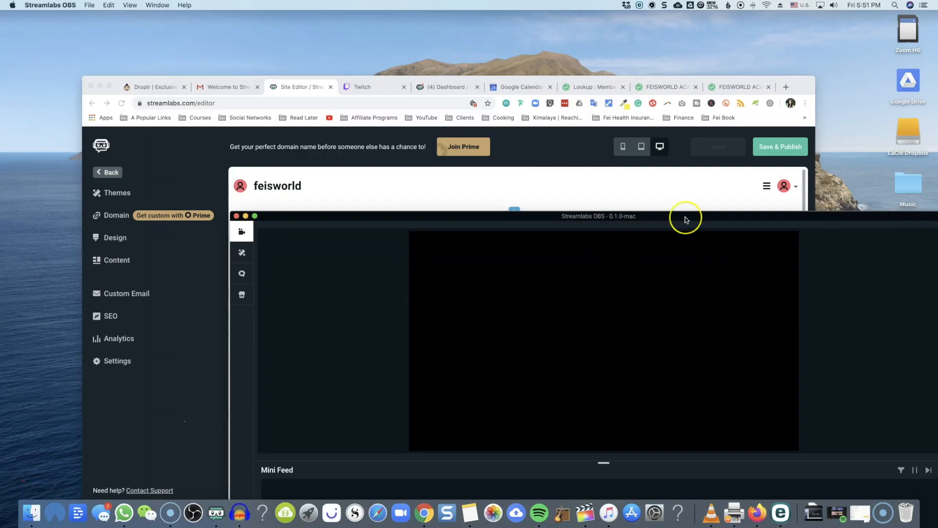
key("ctrl+Up")
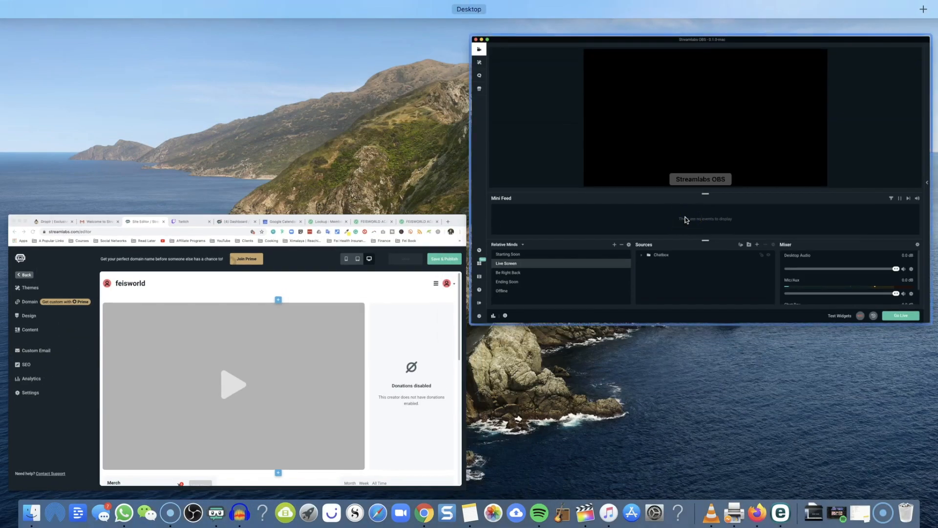
left_click(455, 222)
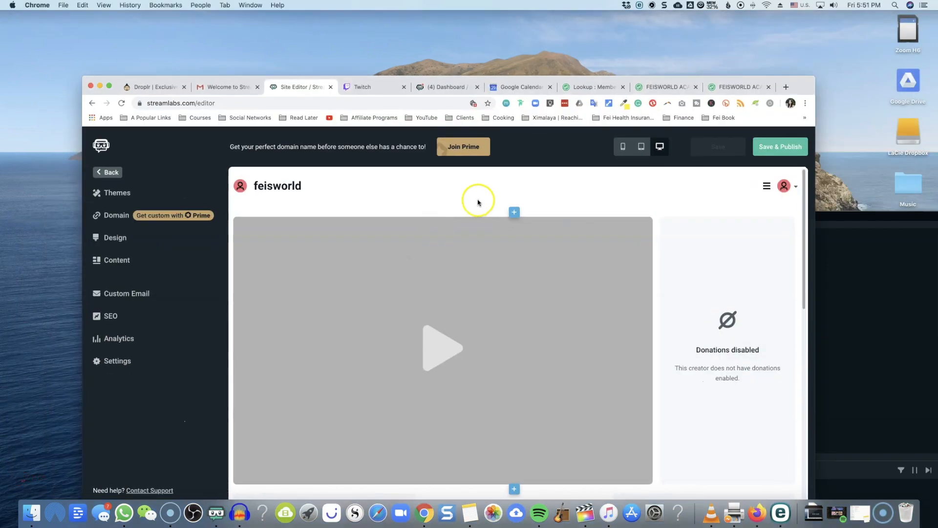
Step: Open the Streamlabs welcome email in Gmail and read through its dashboard and tip page design sections
left_click(223, 86)
scroll(571, 329, "up", 5)
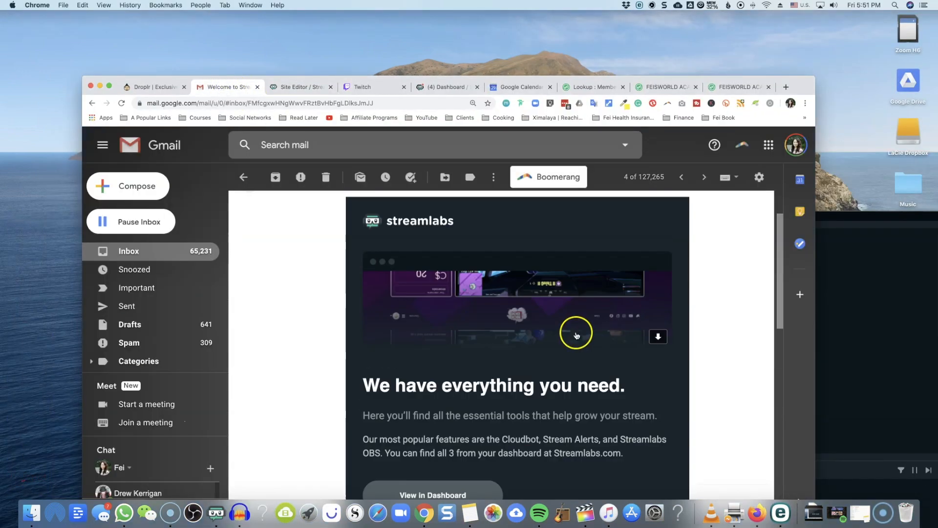
scroll(675, 335, "down", 4)
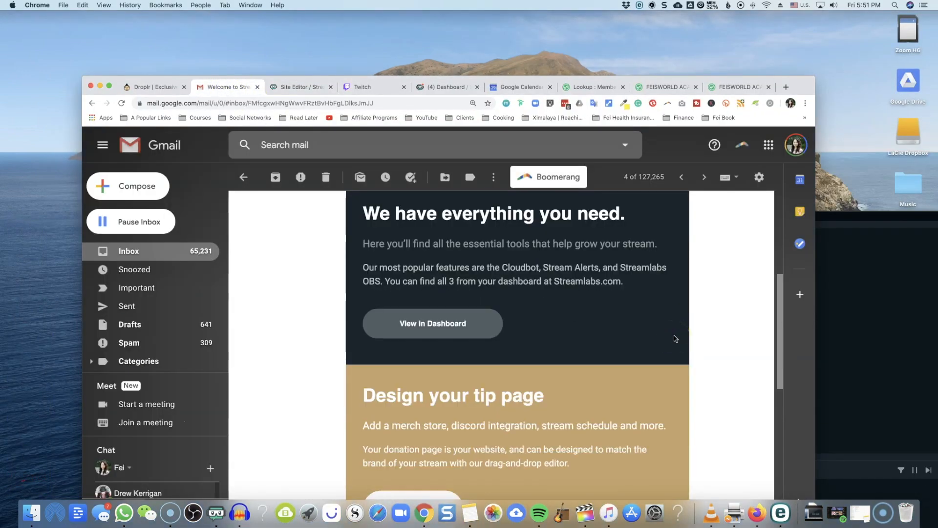
scroll(675, 337, "down", 3)
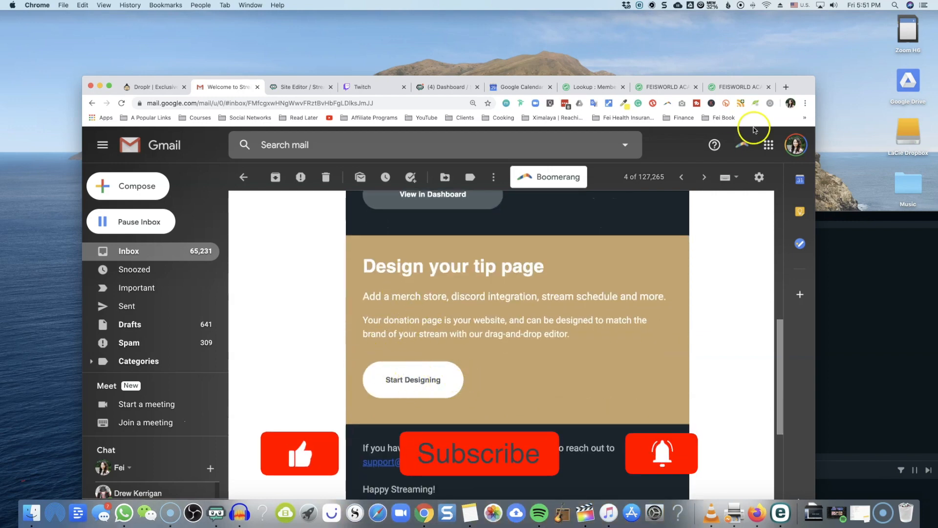
Step: Shift the browser window aside, move the Streamlabs OBS window up behind it, and bring the browser window back to the front
left_click_drag(799, 93, 641, 72)
left_click_drag(746, 218, 691, 112)
key("ctrl+Up")
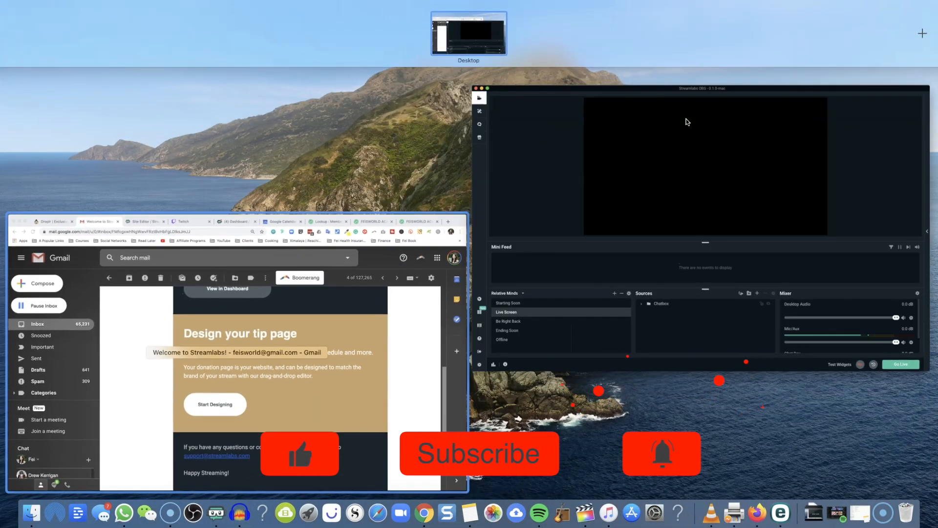
left_click(237, 352)
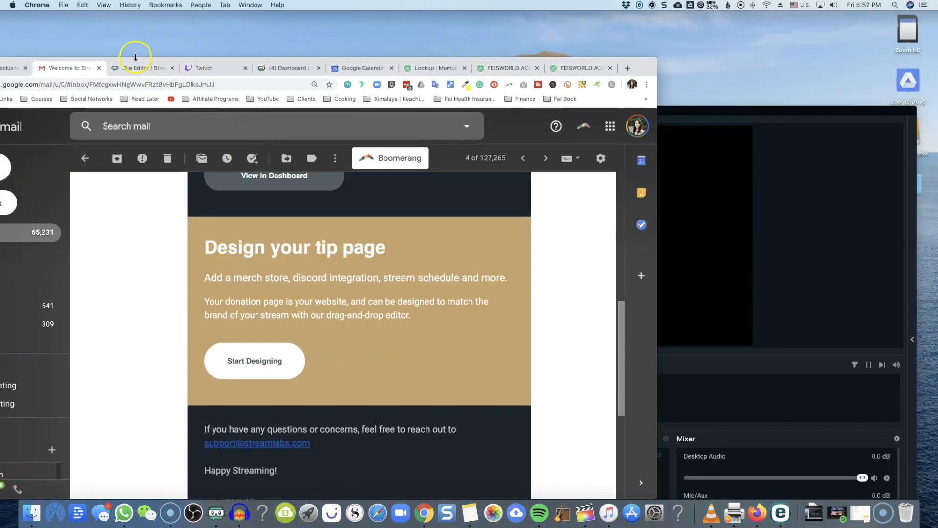
Step: Return to the Streamlabs site editor, reposition its browser window higher on the desktop, and examine the page's Merch and Loyalty sections
left_click(136, 67)
left_click_drag(635, 68, 846, 29)
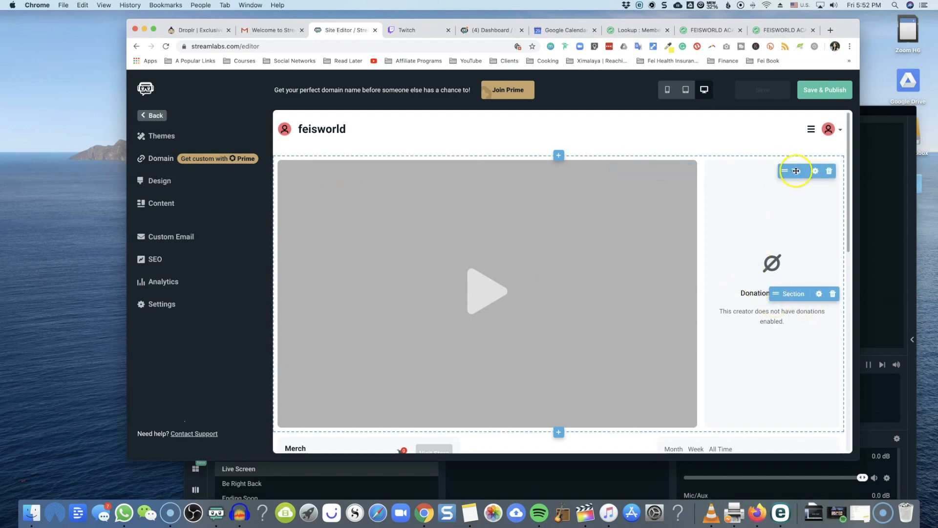
scroll(337, 309, "down", 5)
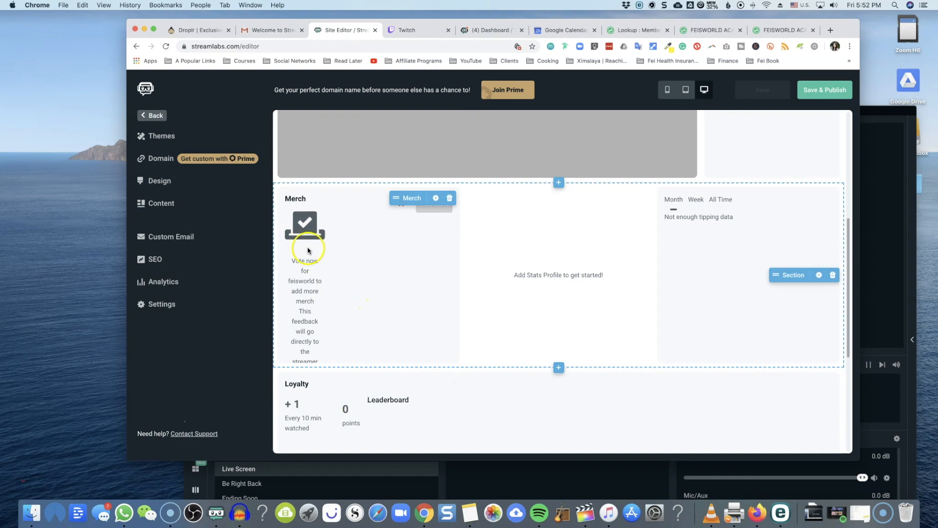
scroll(782, 362, "down", 2)
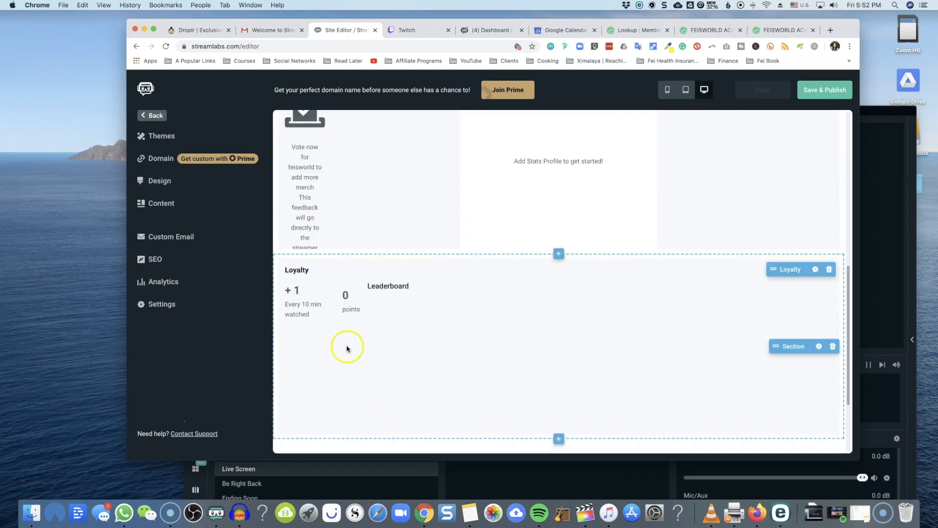